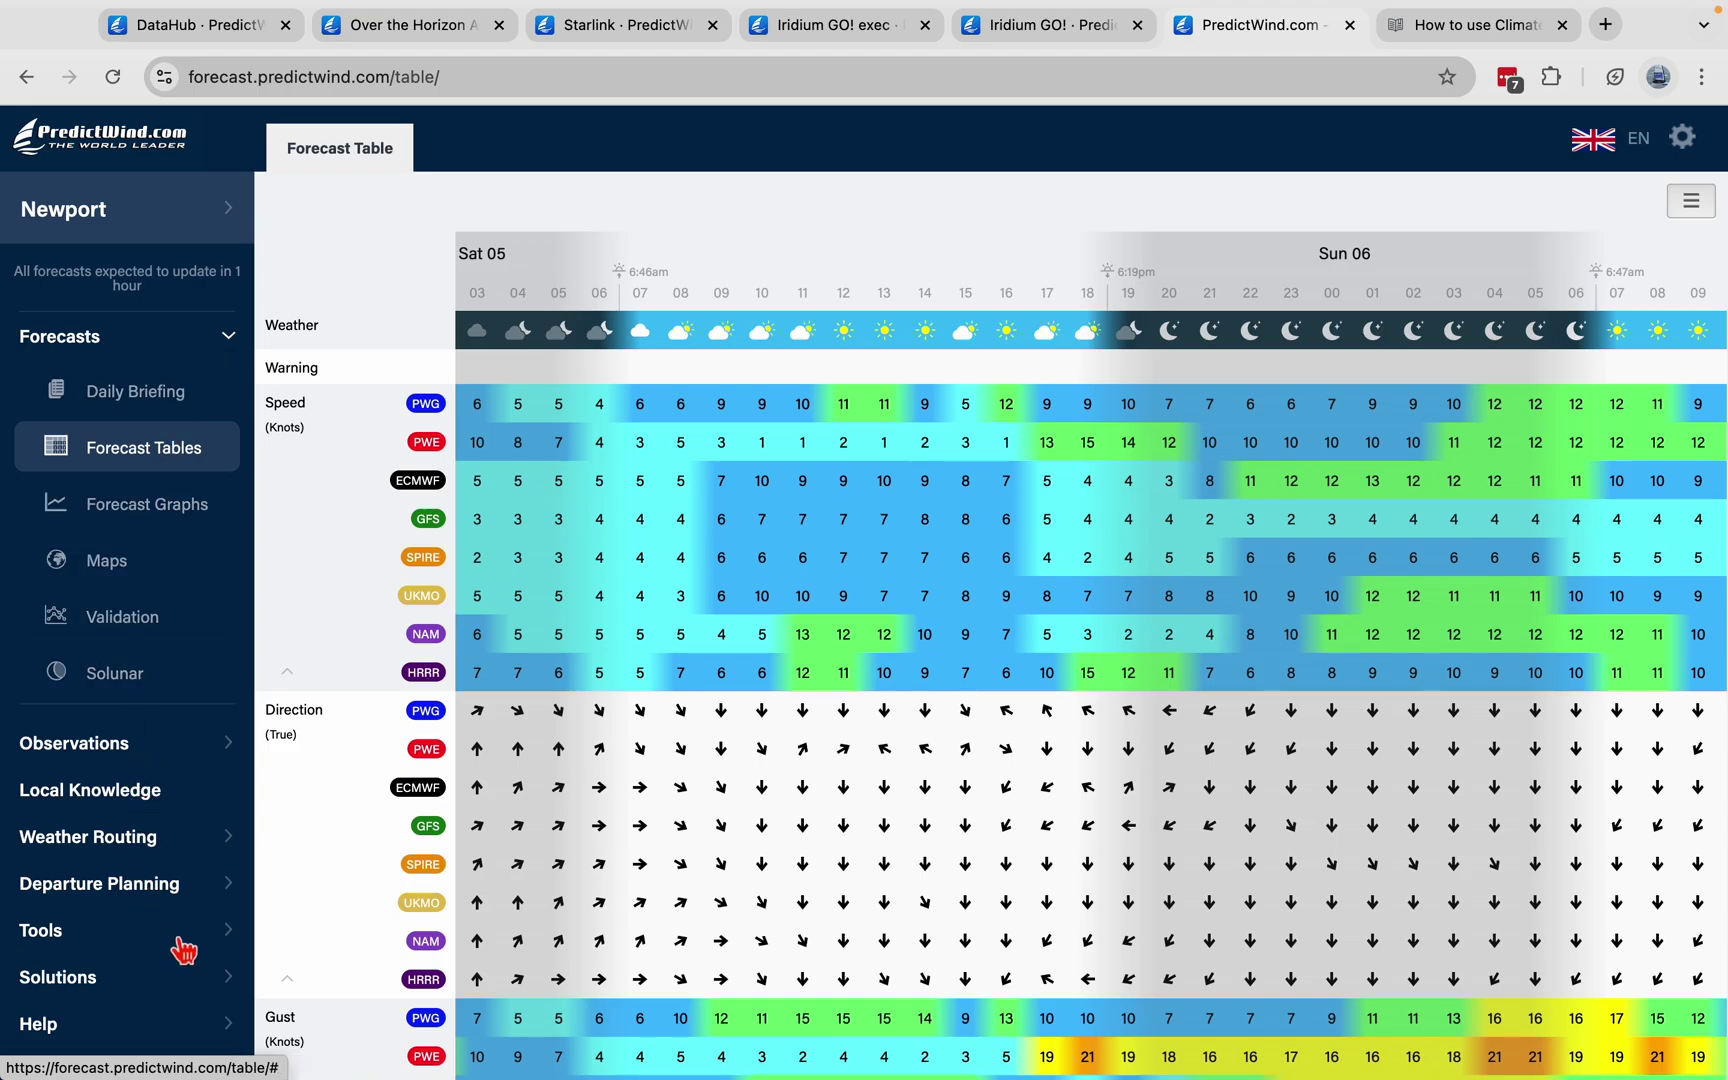
Open the Climate Data map and widen its view from Newport to eastern North America and the western Atlantic.
left_click(230, 935)
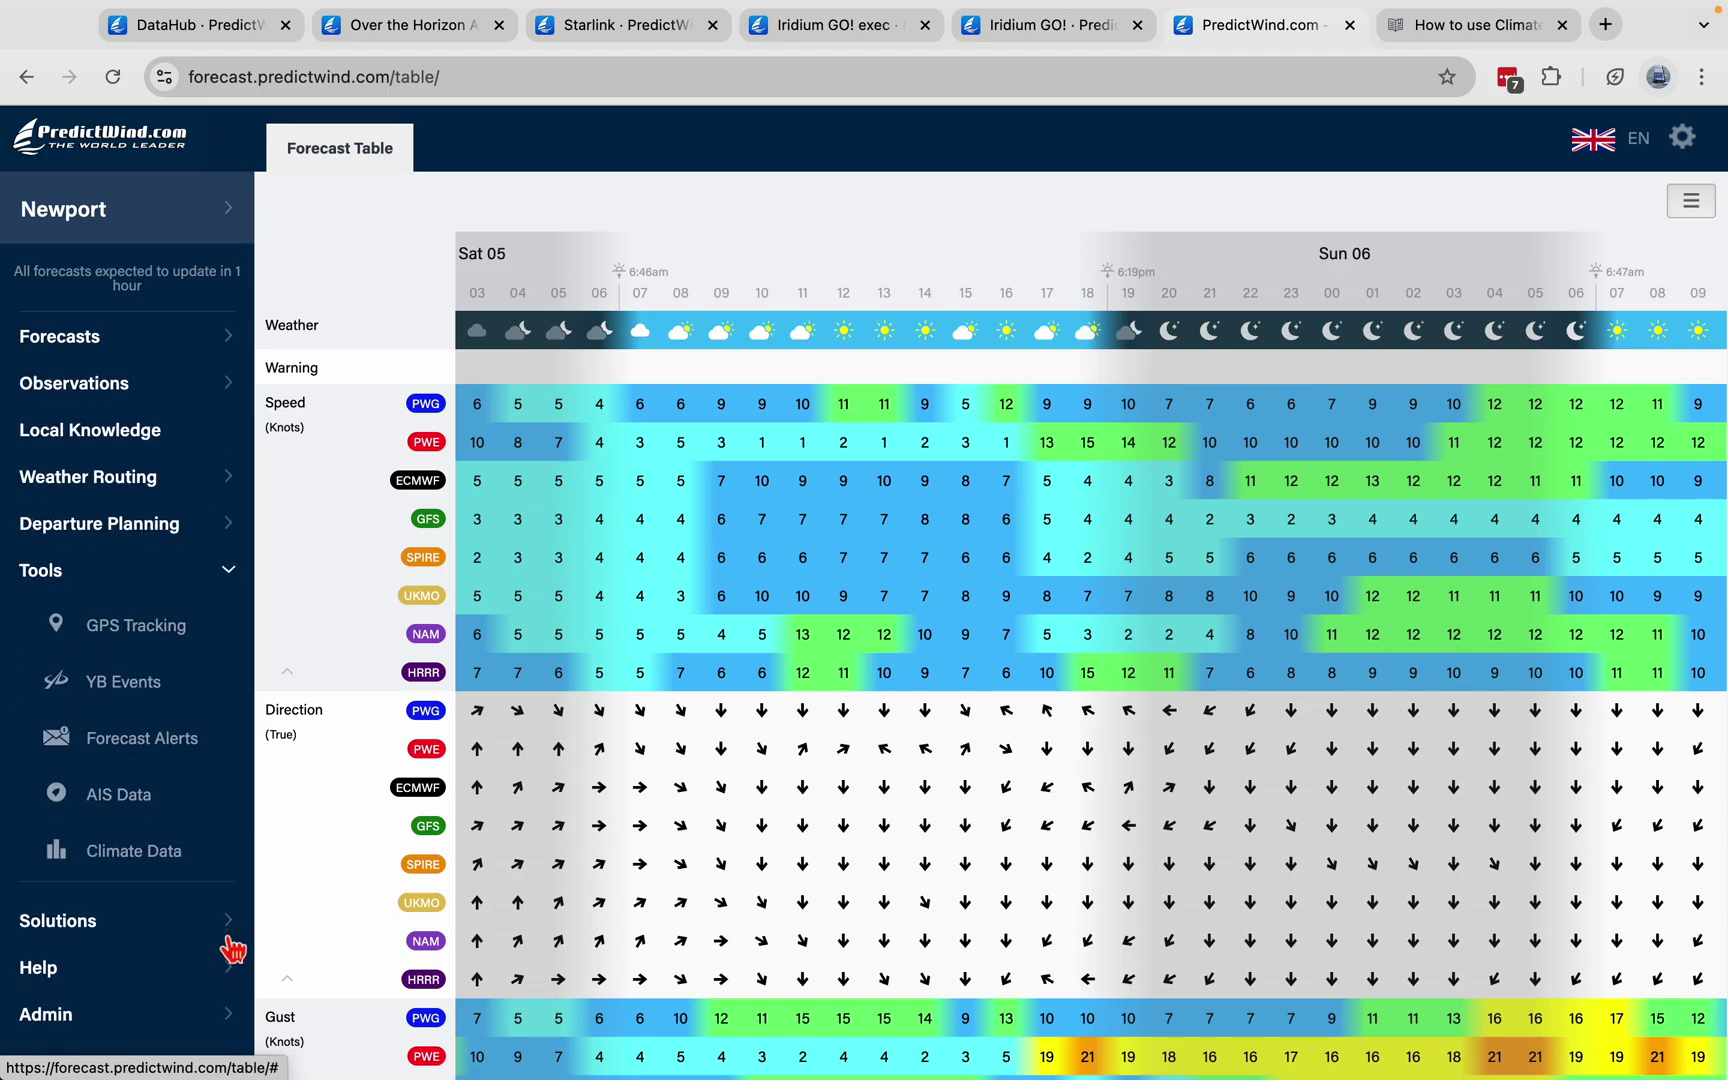
left_click(147, 864)
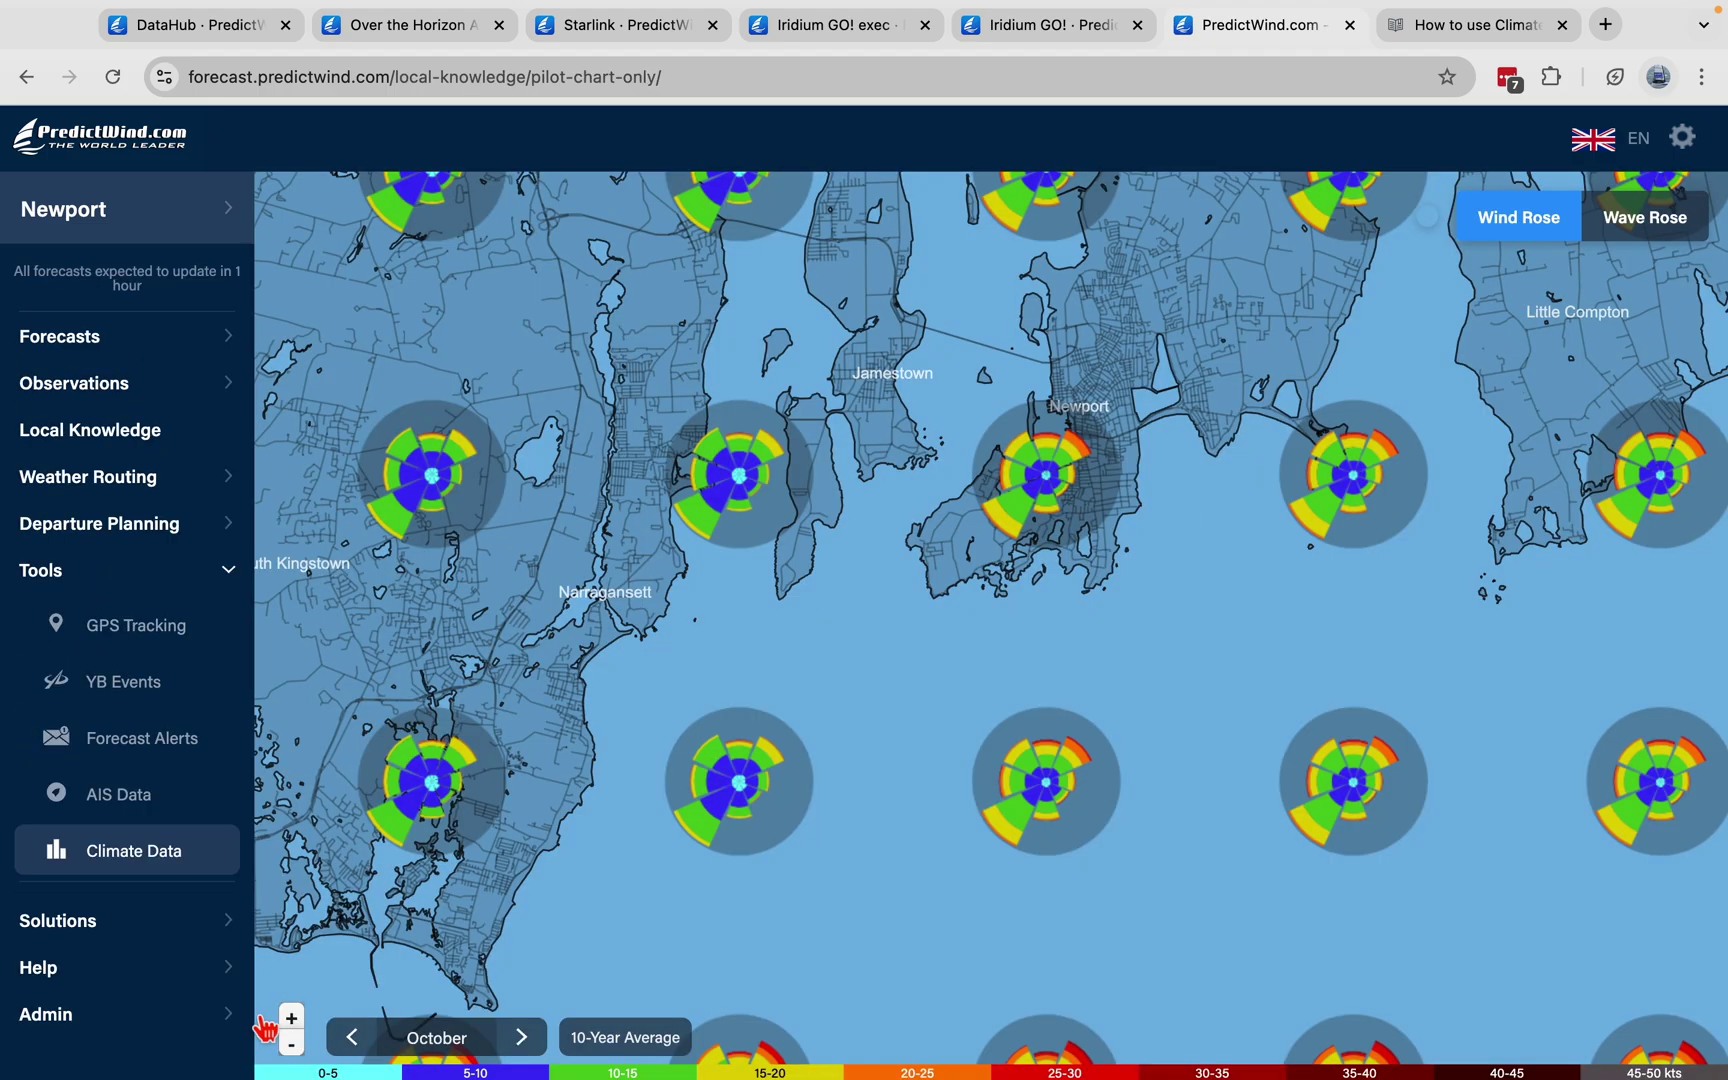
left_click(291, 1045)
left_click(291, 1045)
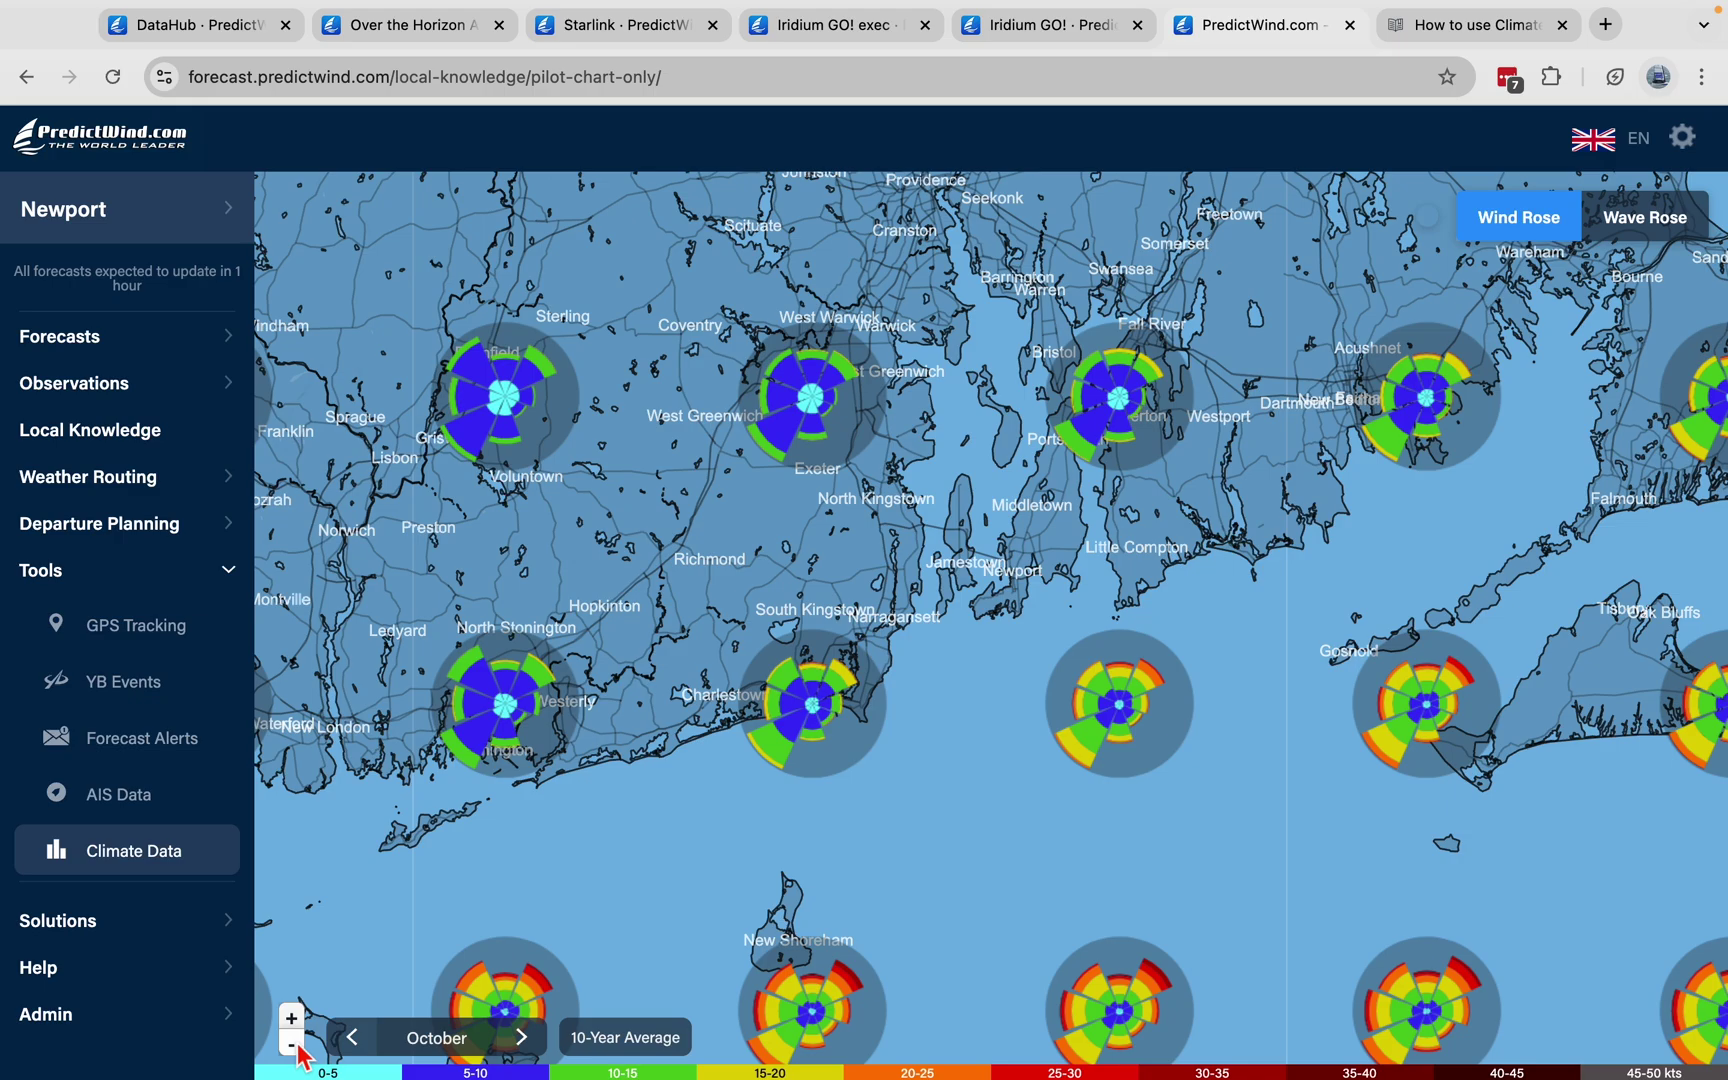
left_click(291, 1045)
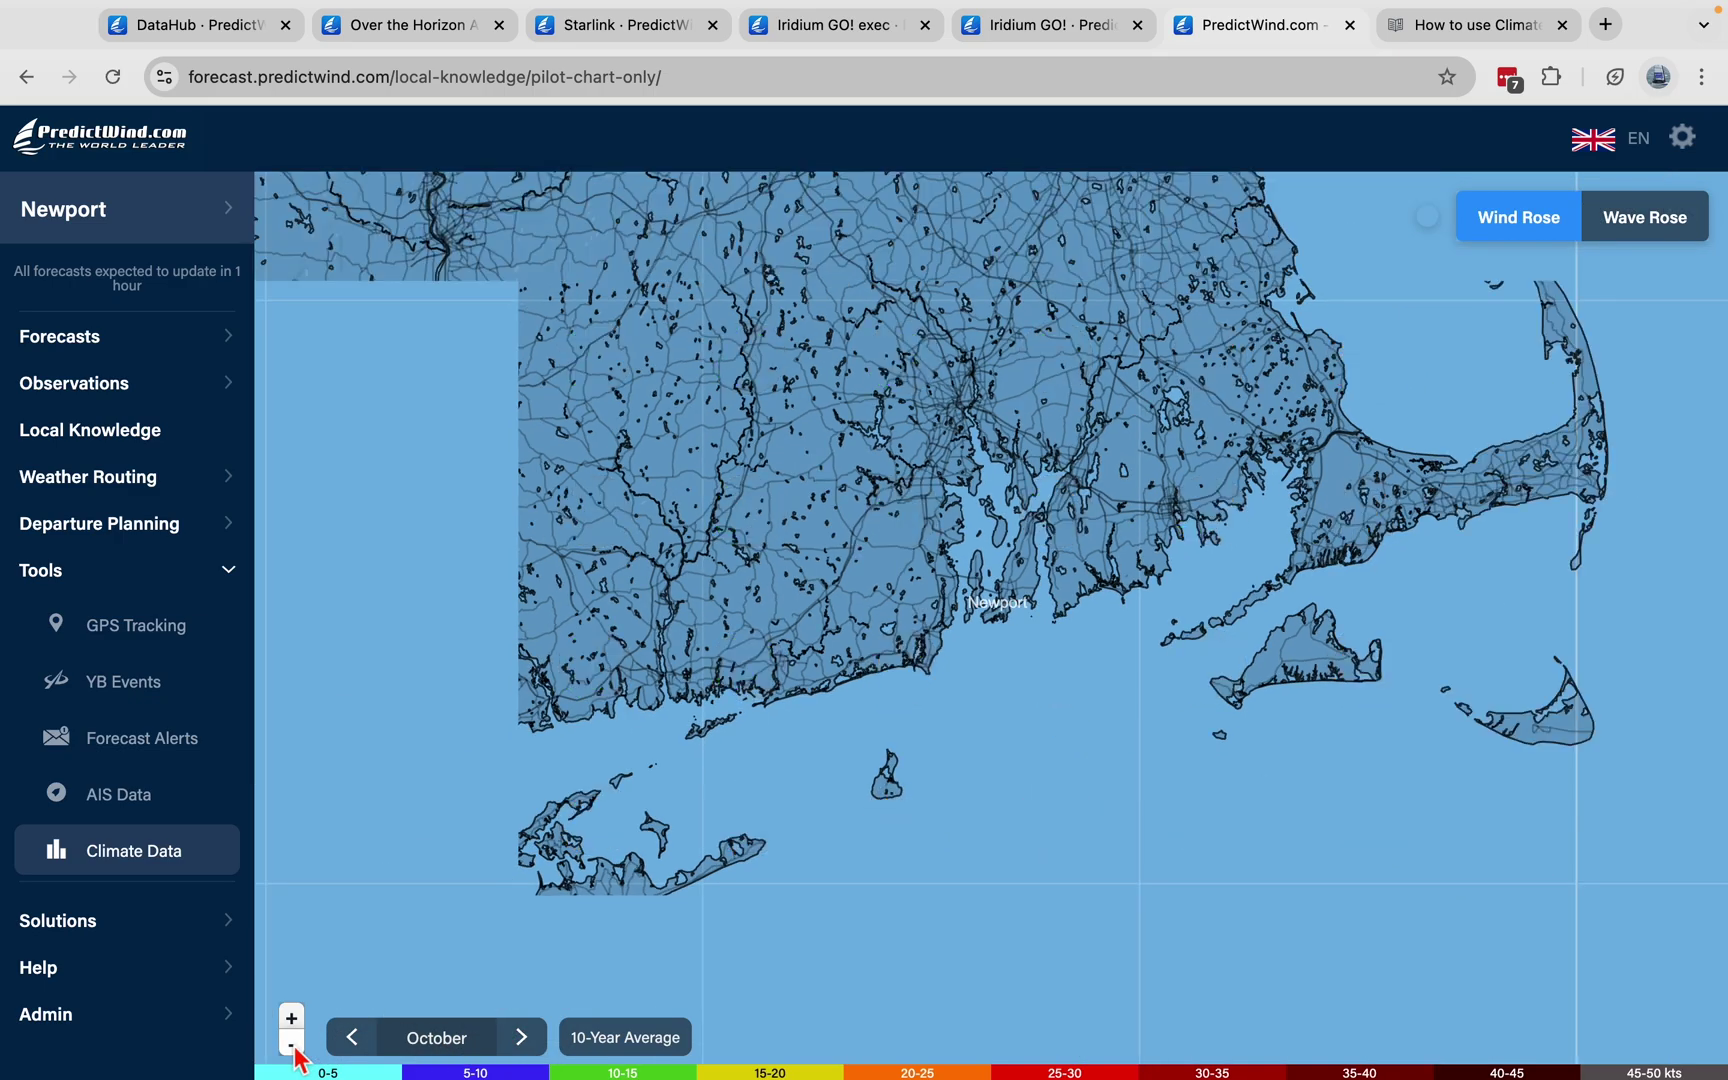
left_click(291, 1045)
left_click(291, 1045)
left_click(291, 1045)
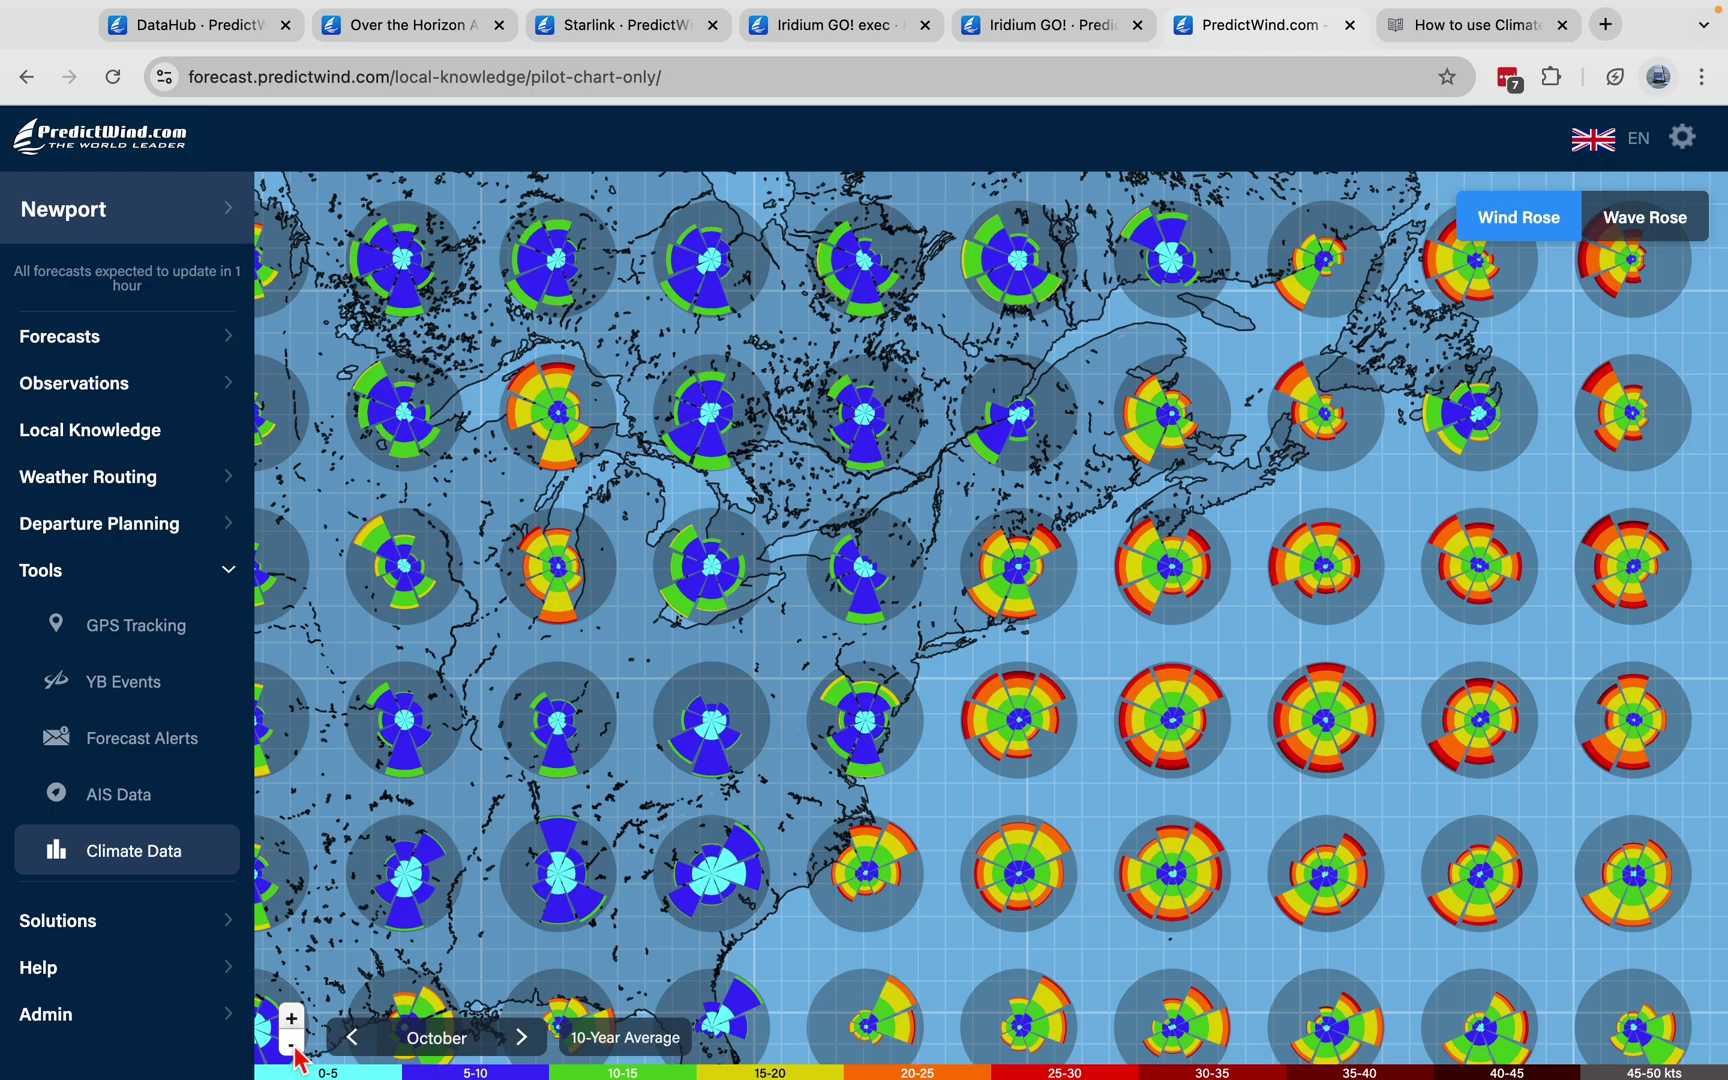
Examine the October wind roses across the western Atlantic, down to the Caribbean and around Puerto Rico.
left_click_drag(1046, 737, 378, 832)
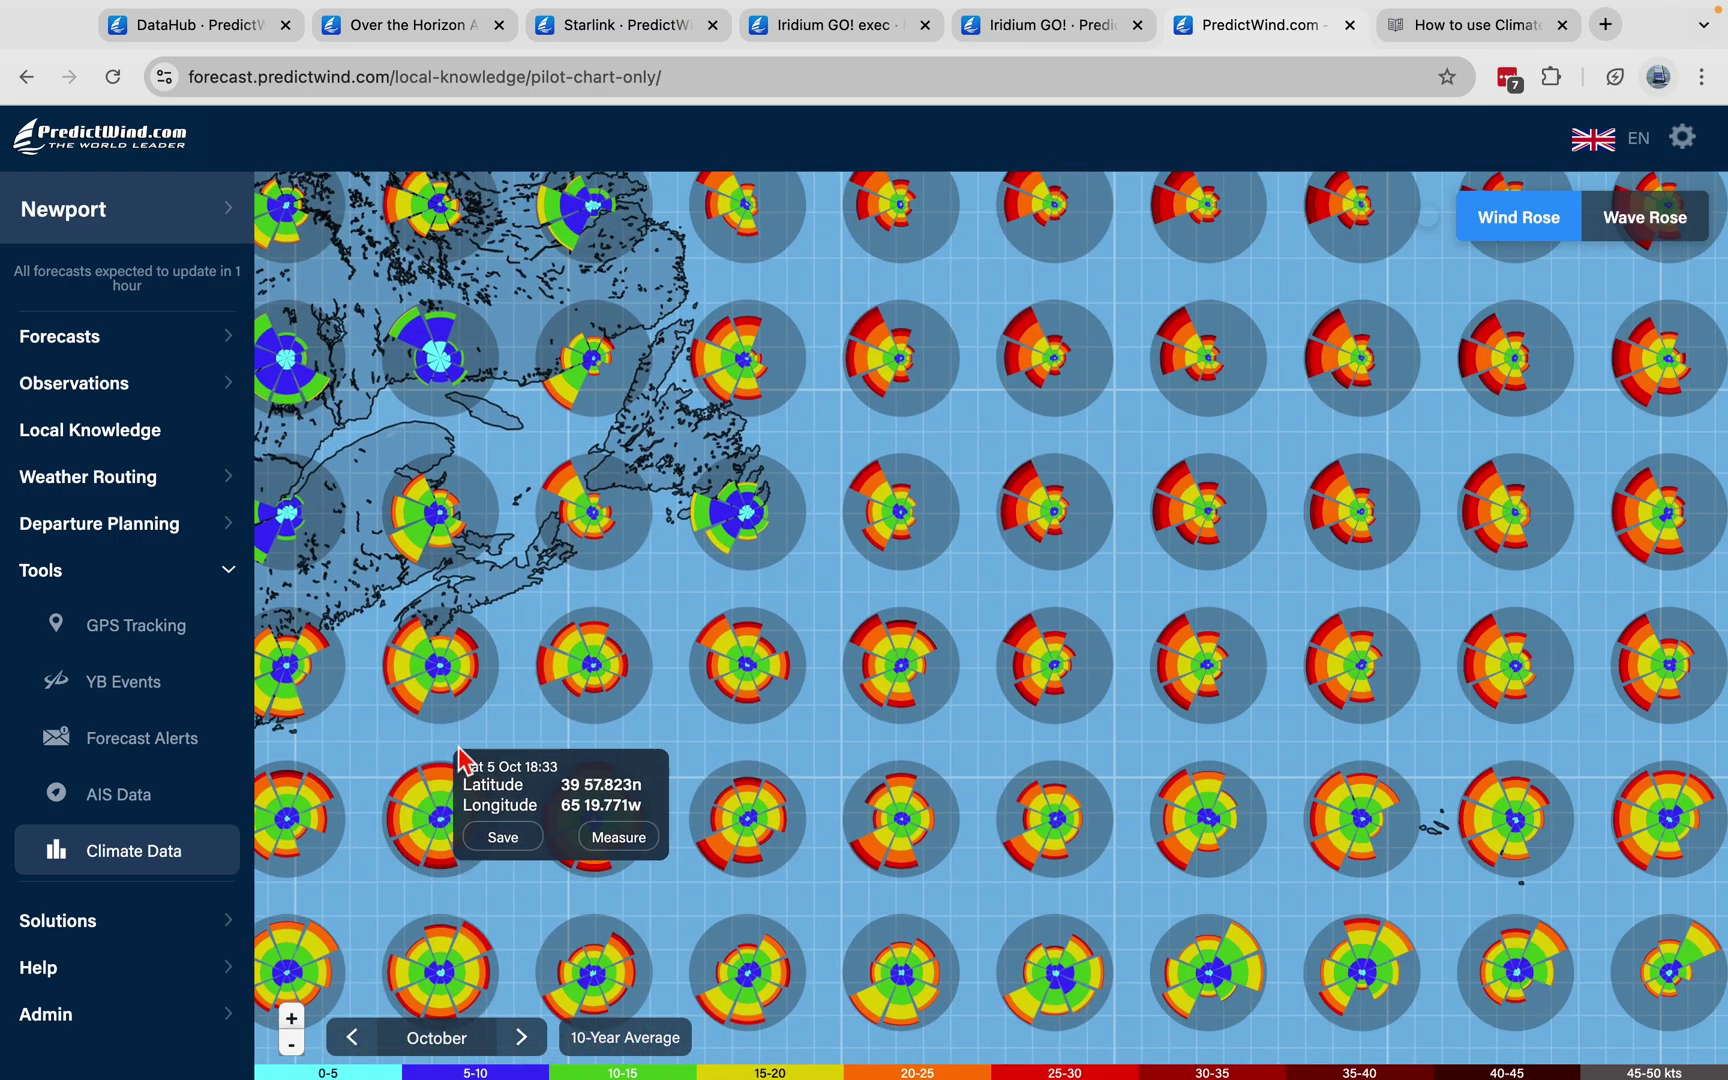
left_click_drag(600, 815, 920, 42)
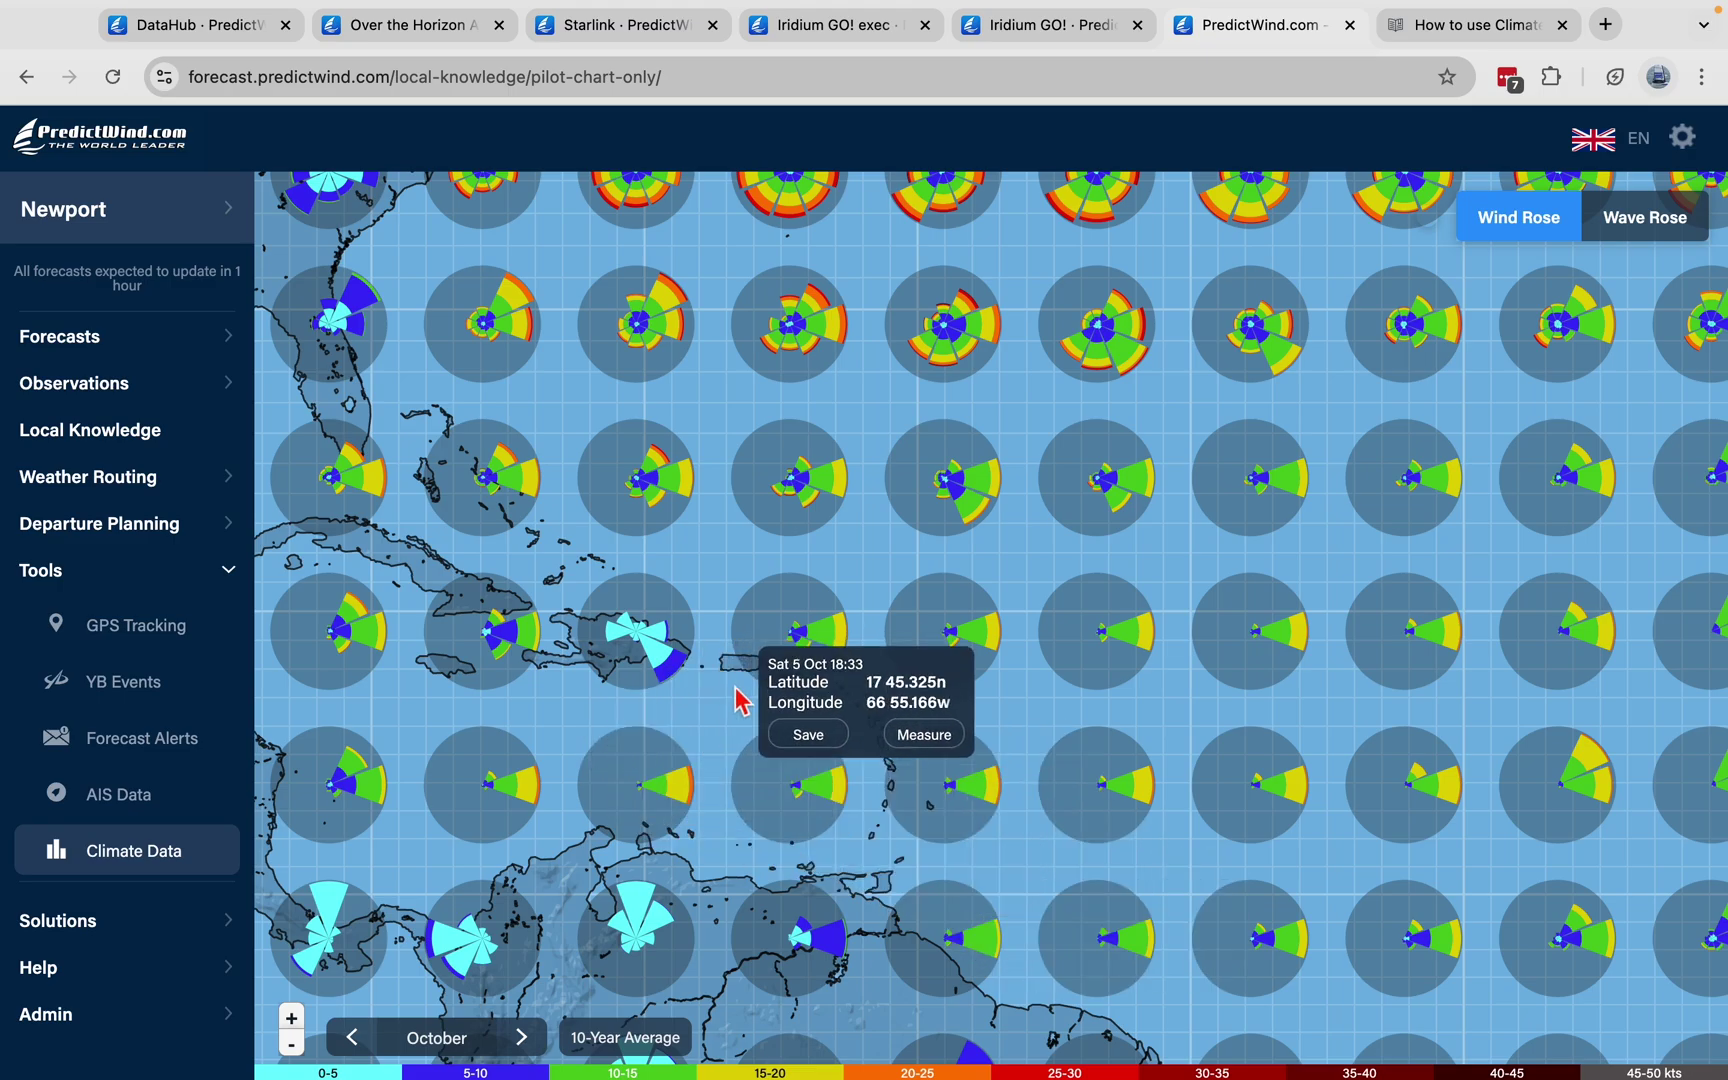
left_click_drag(744, 698, 792, 766)
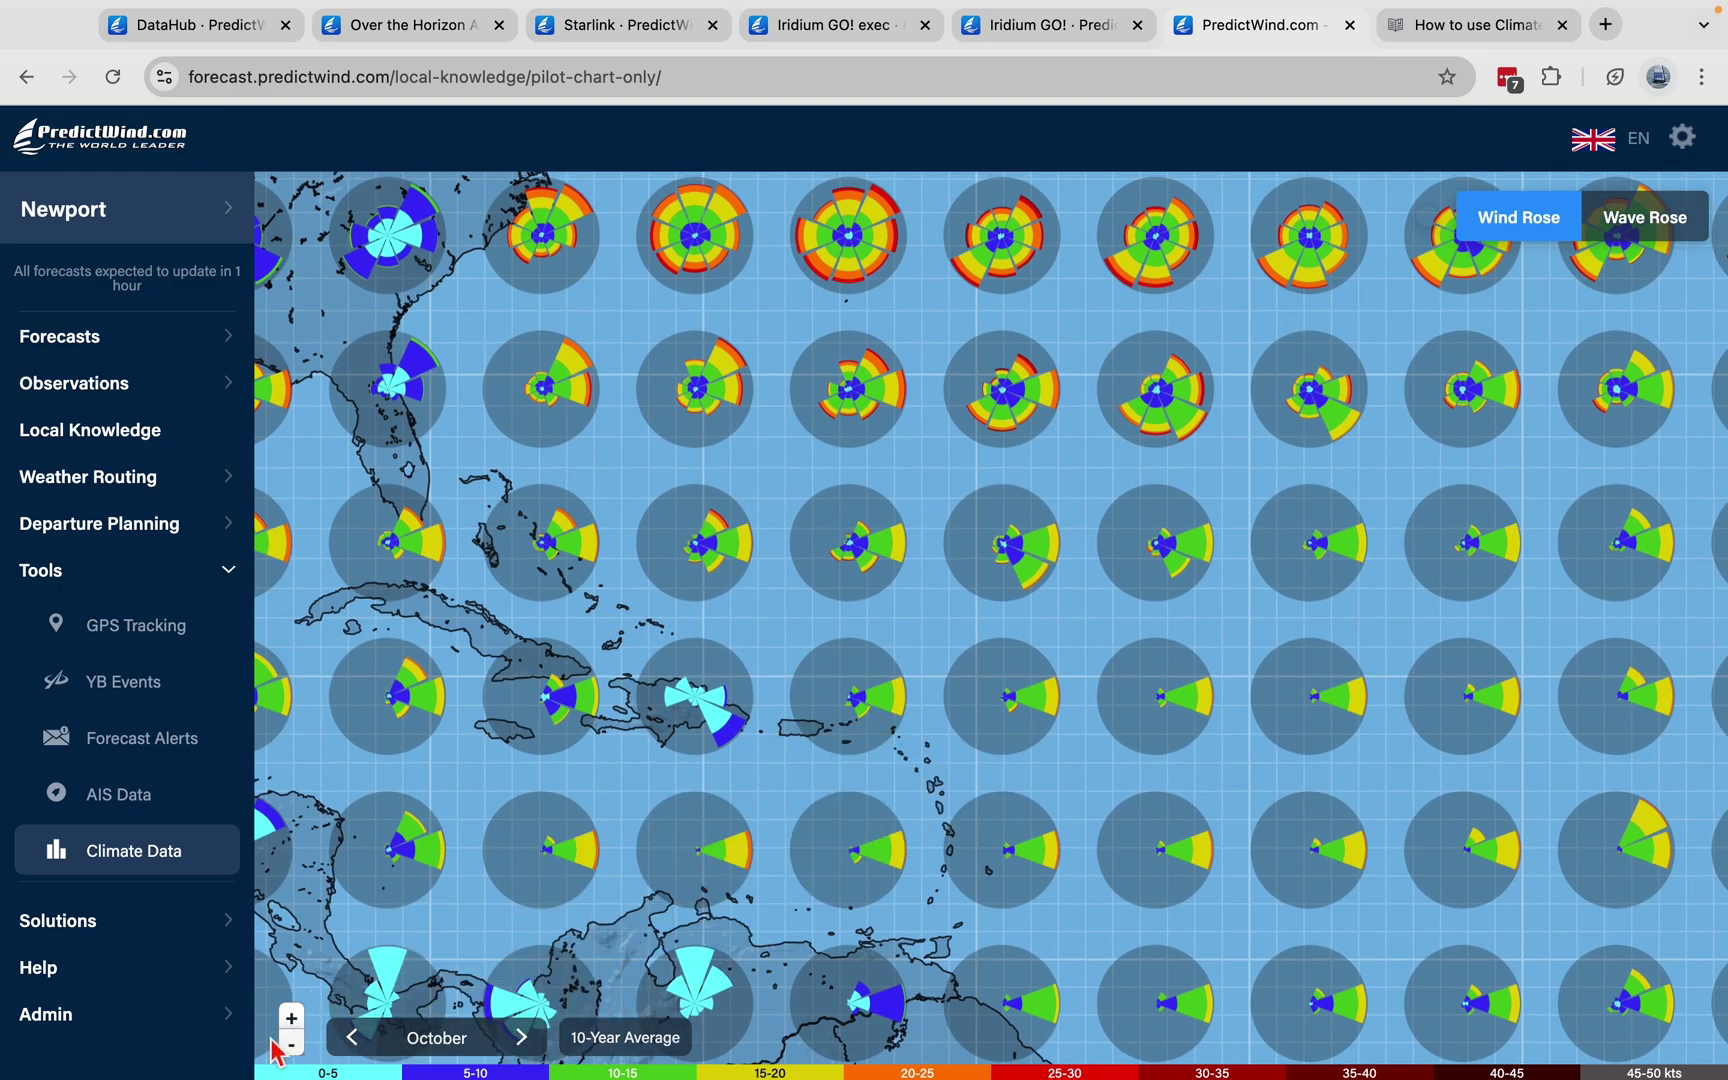
left_click(297, 1020)
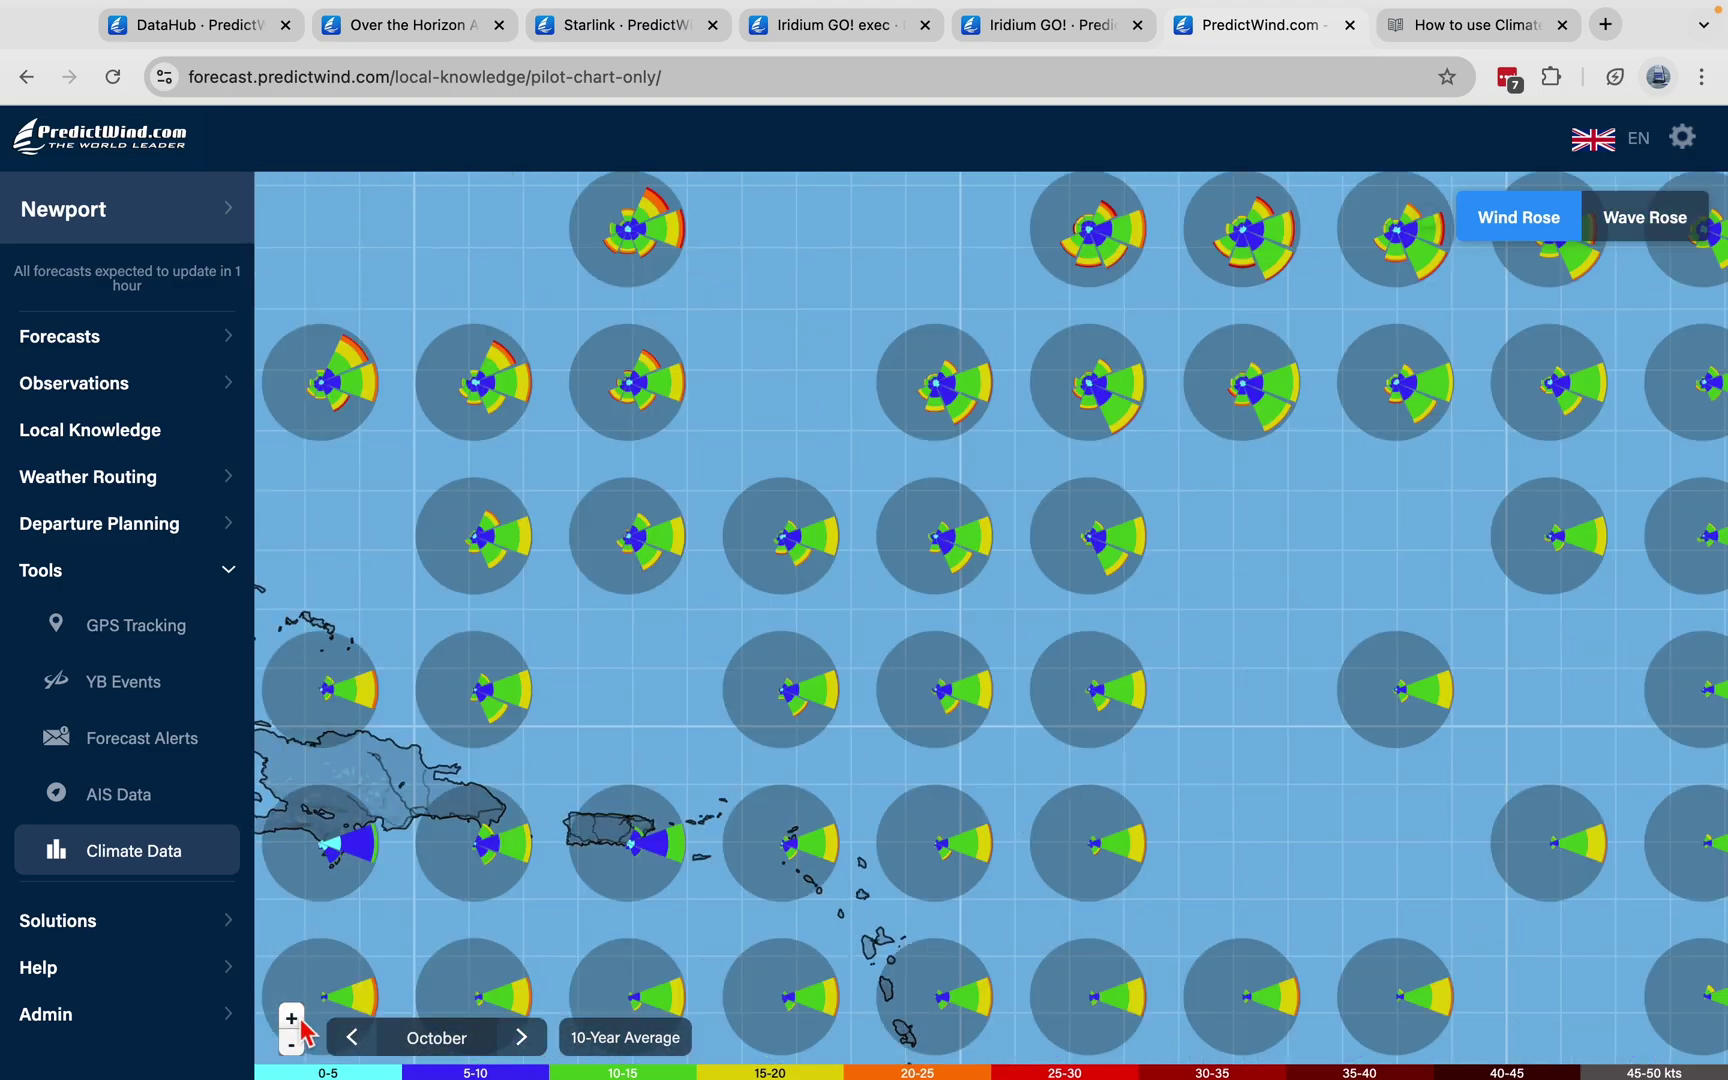
left_click(292, 1022)
left_click(291, 1043)
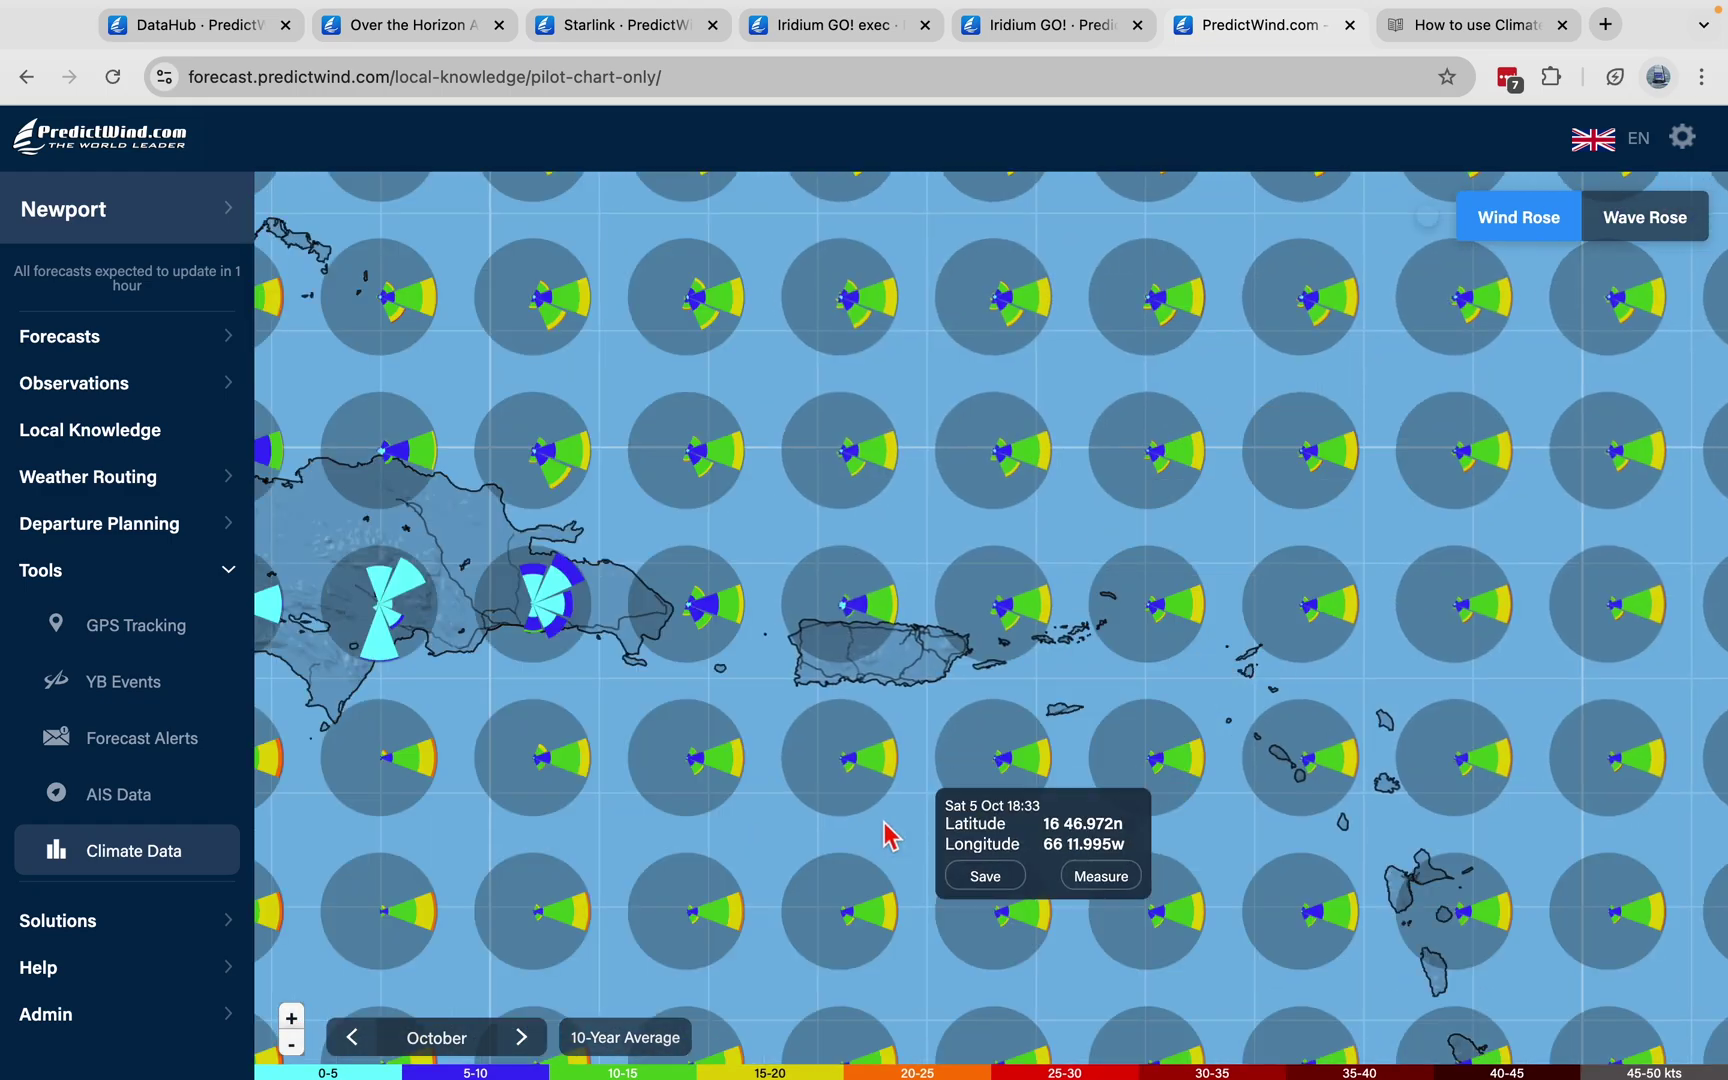
left_click(292, 1024)
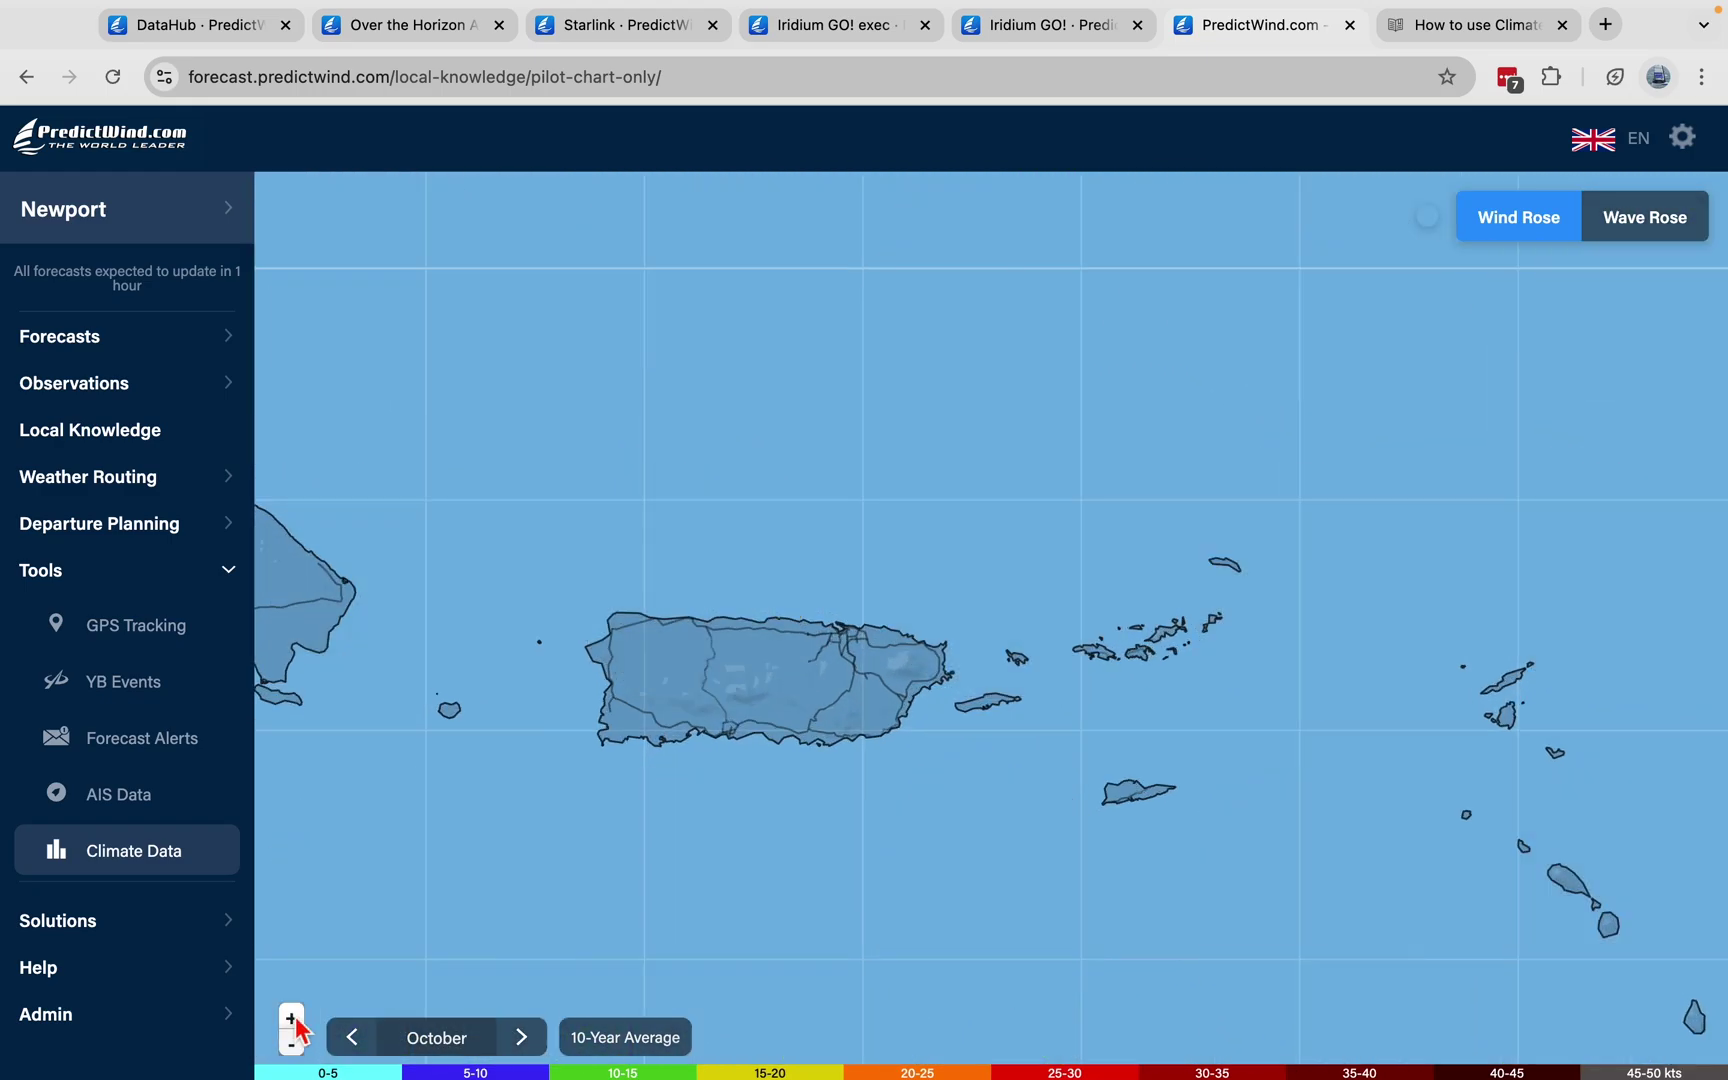
left_click_drag(727, 757, 980, 798)
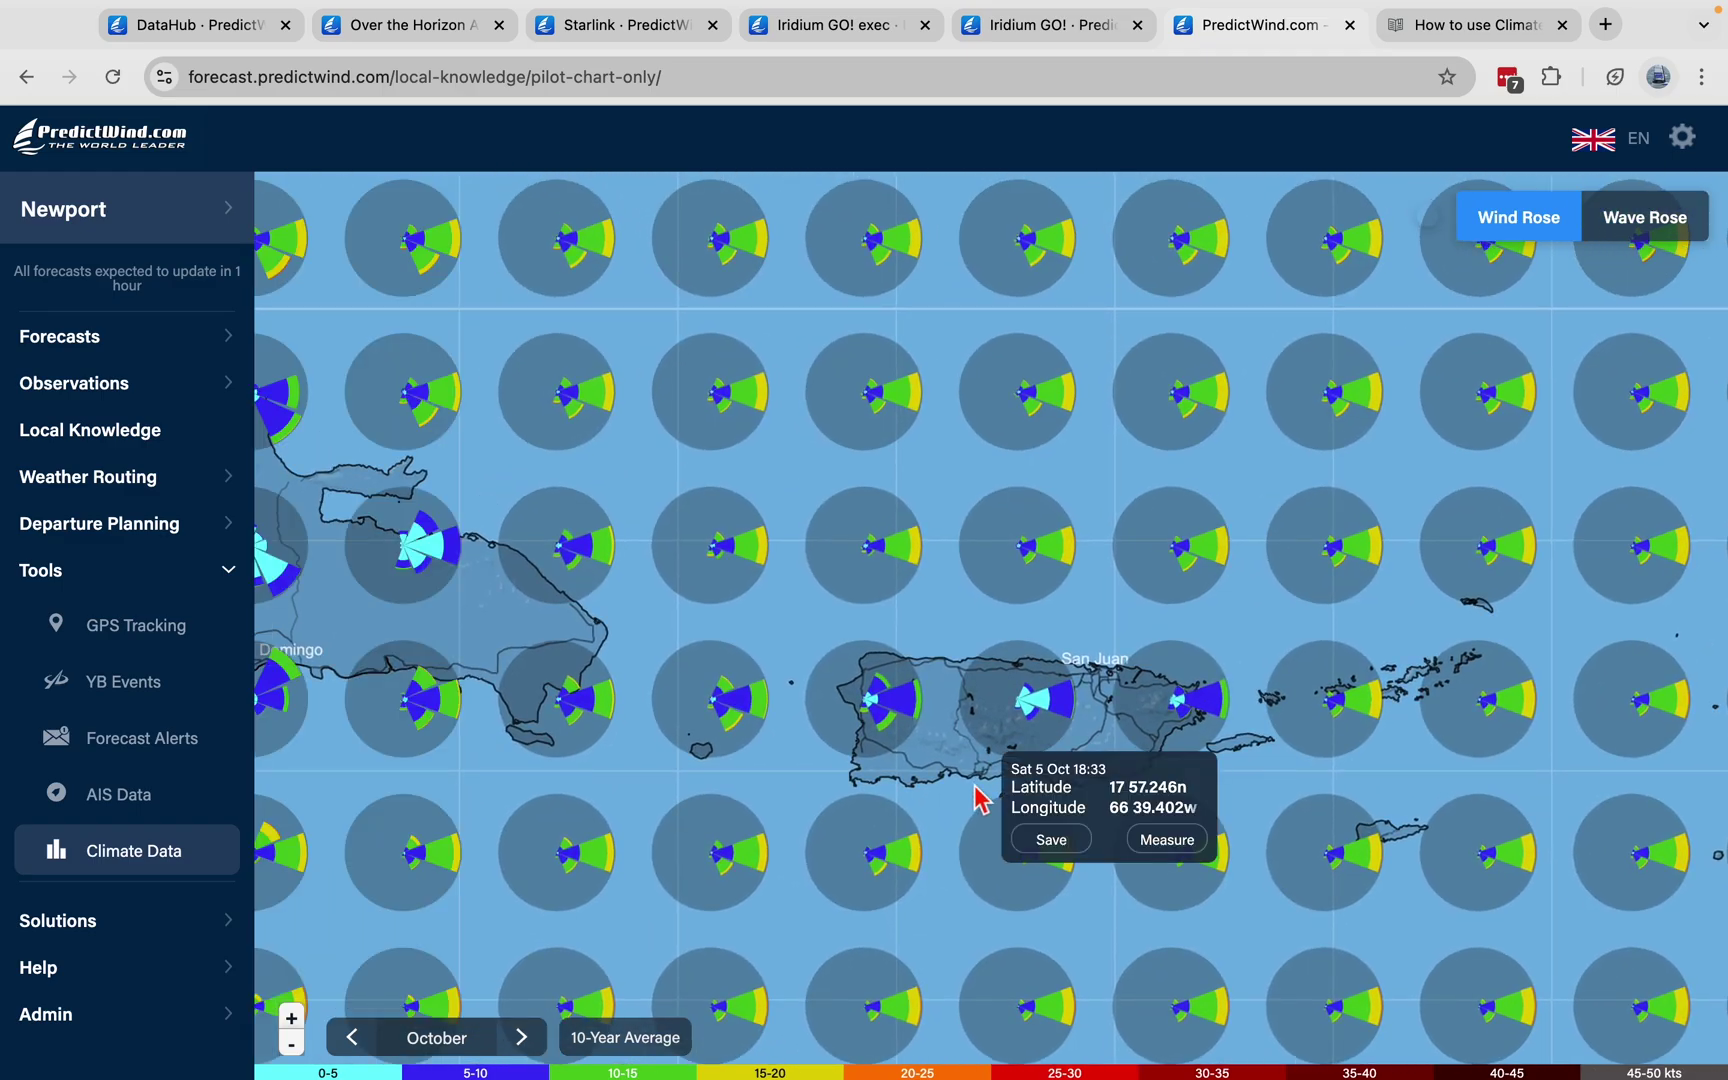
left_click(291, 1020)
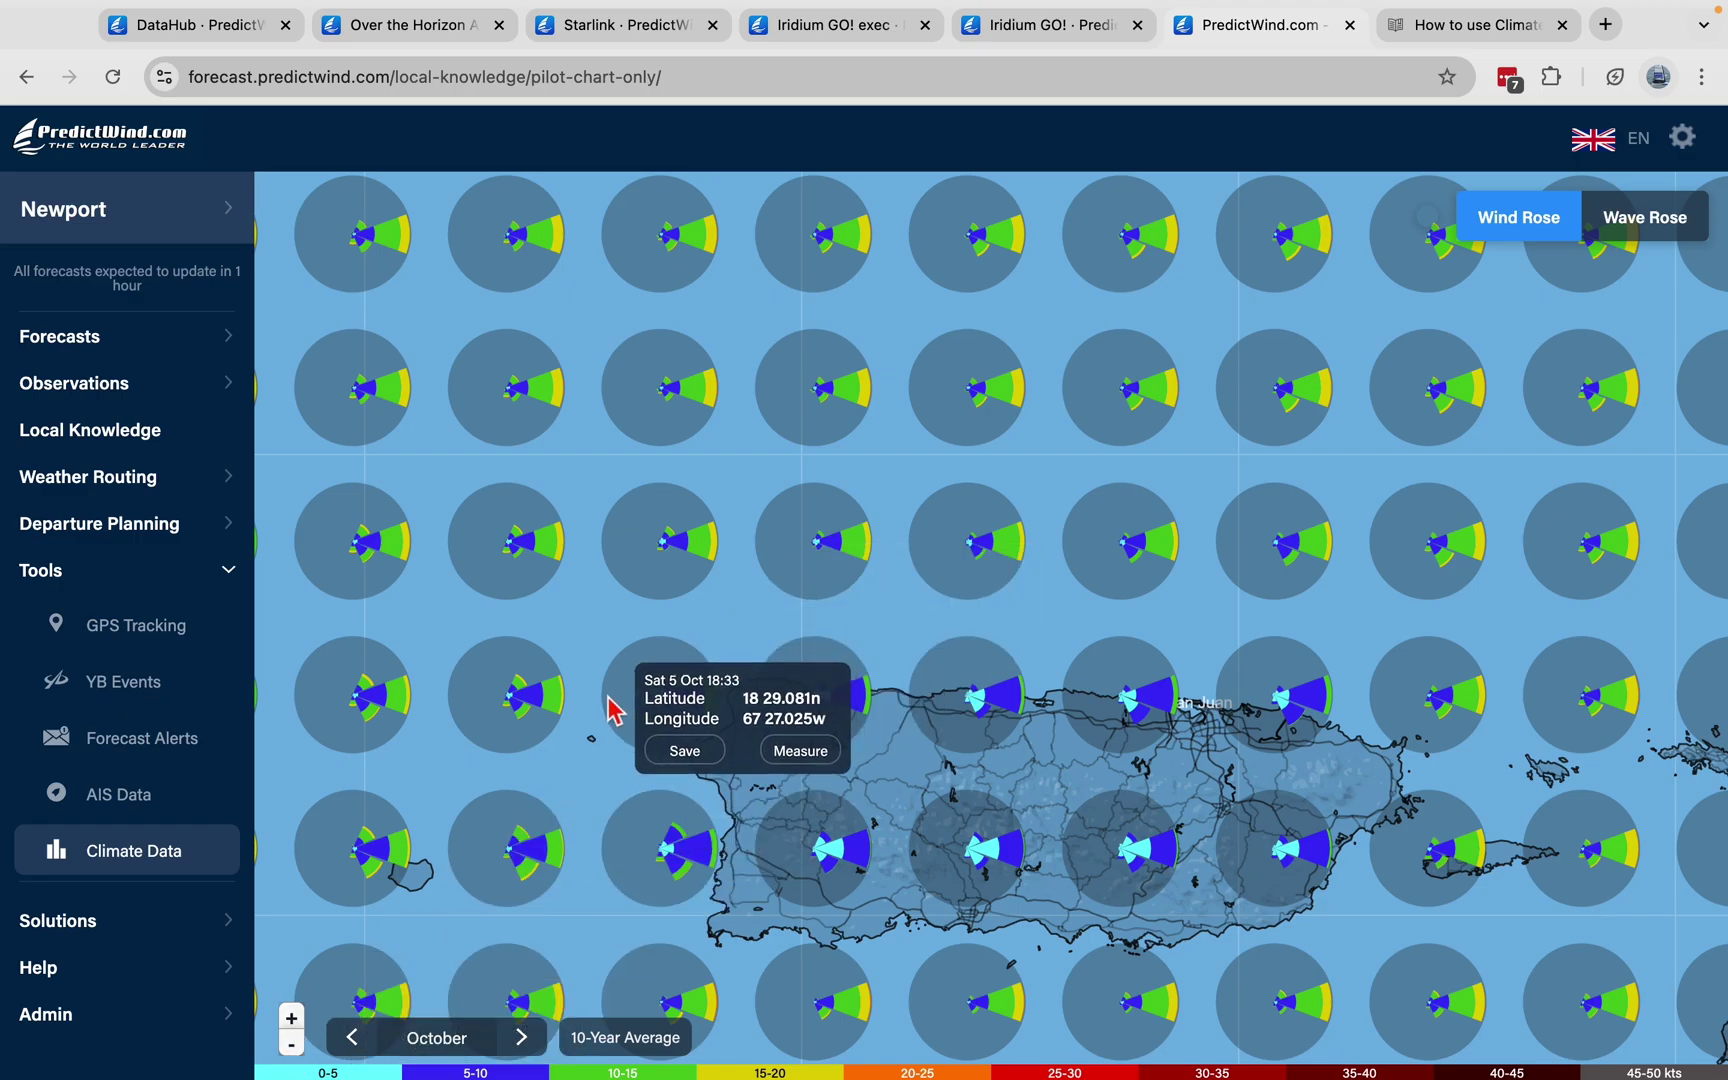
Inspect the detailed October wind rose off Puerto Rico's northwest coast, including the probabilities of its easterly speed bands, and close it.
left_click(829, 560)
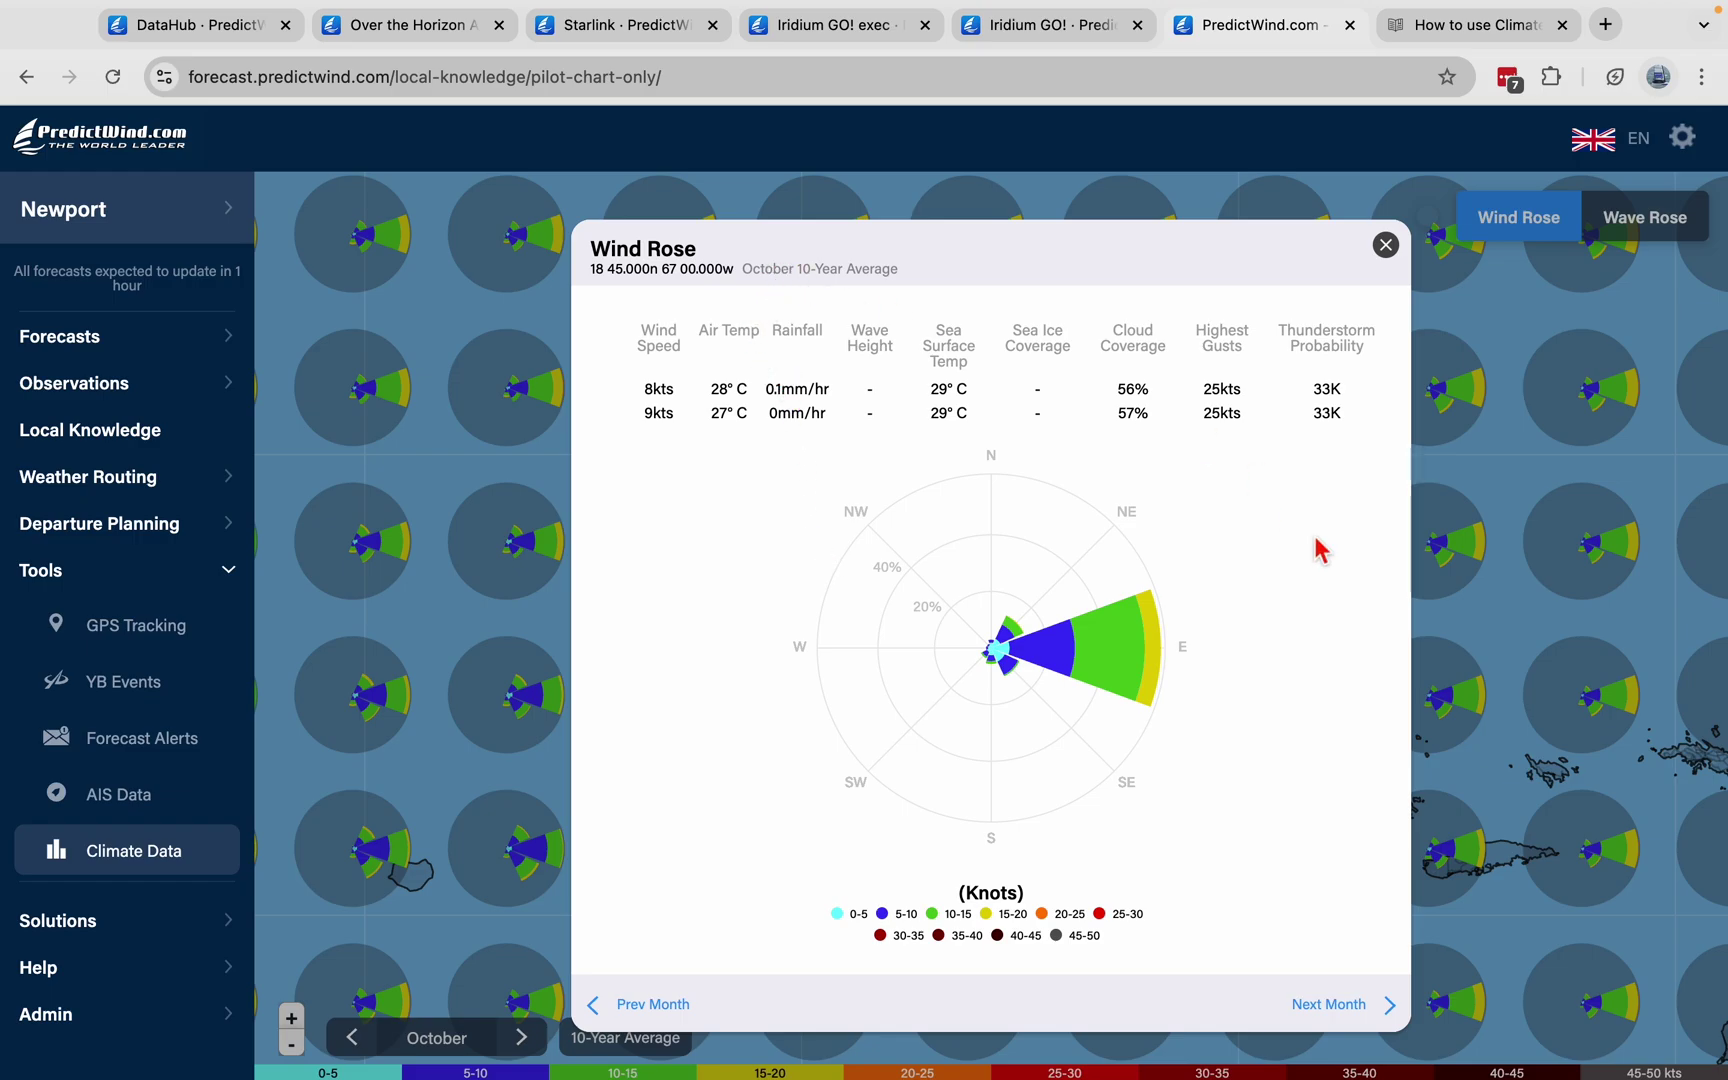
mouse_move(1163, 678)
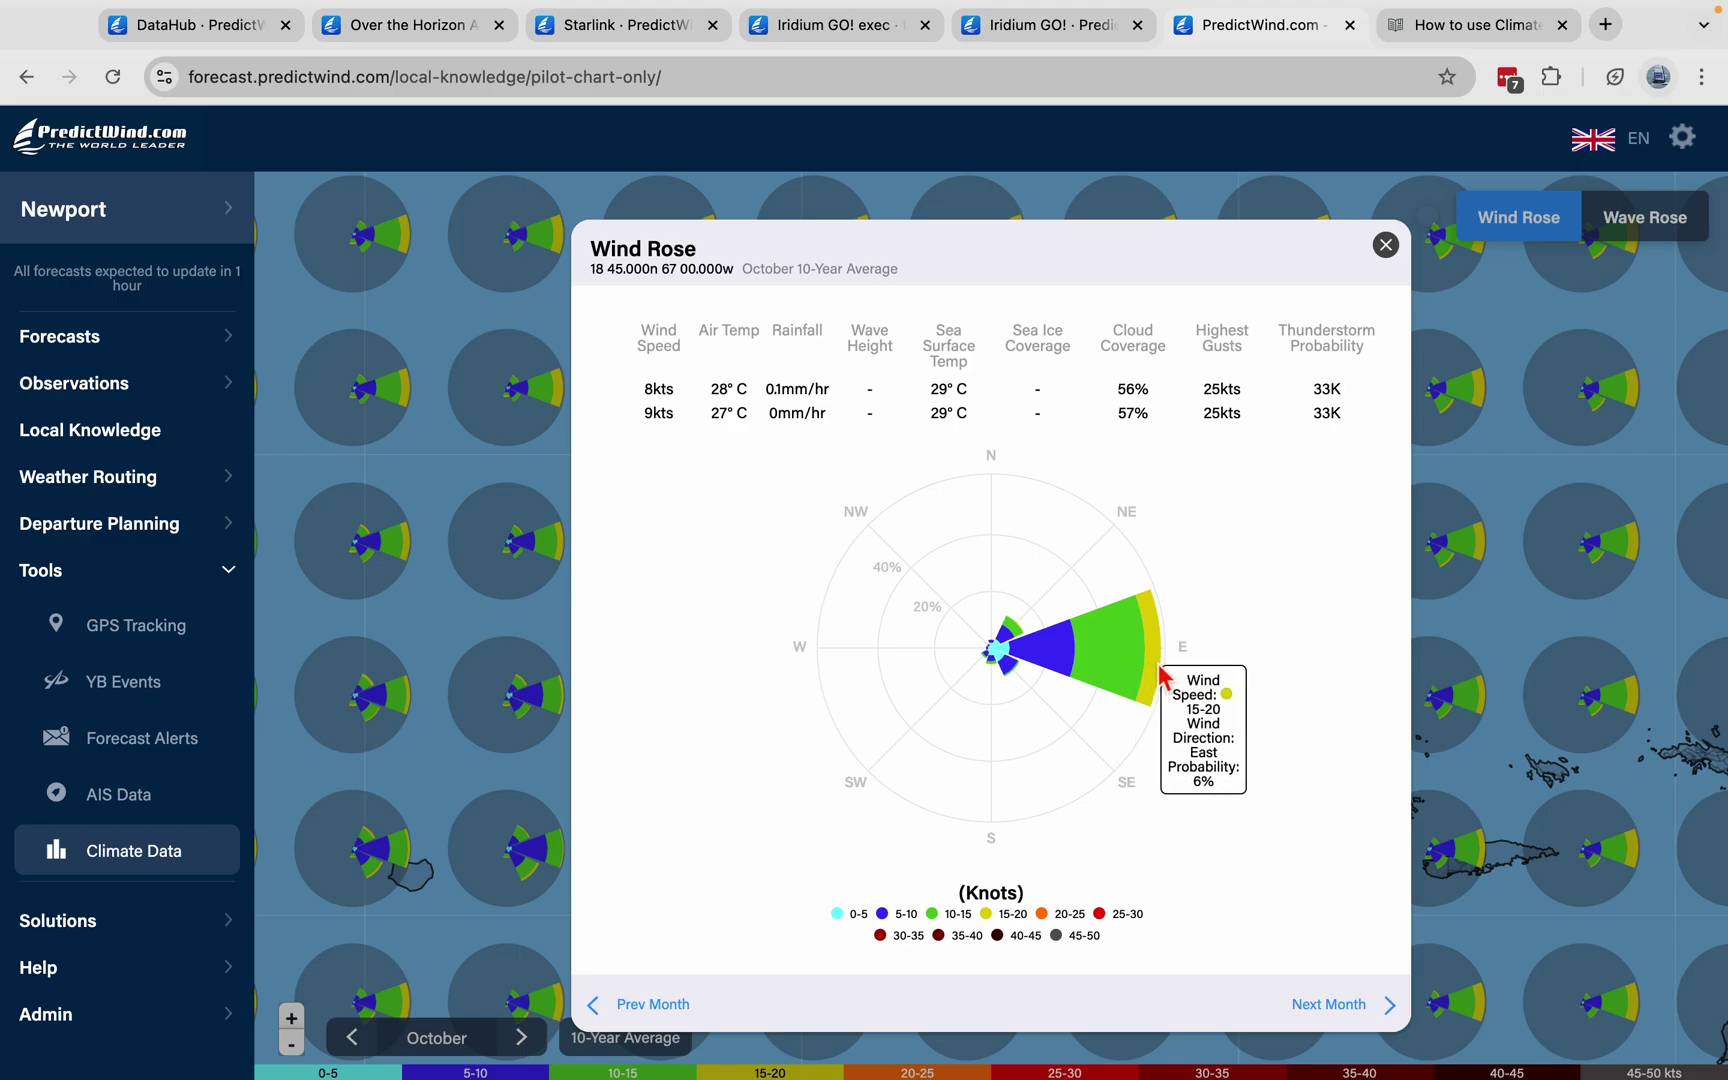
mouse_move(1043, 668)
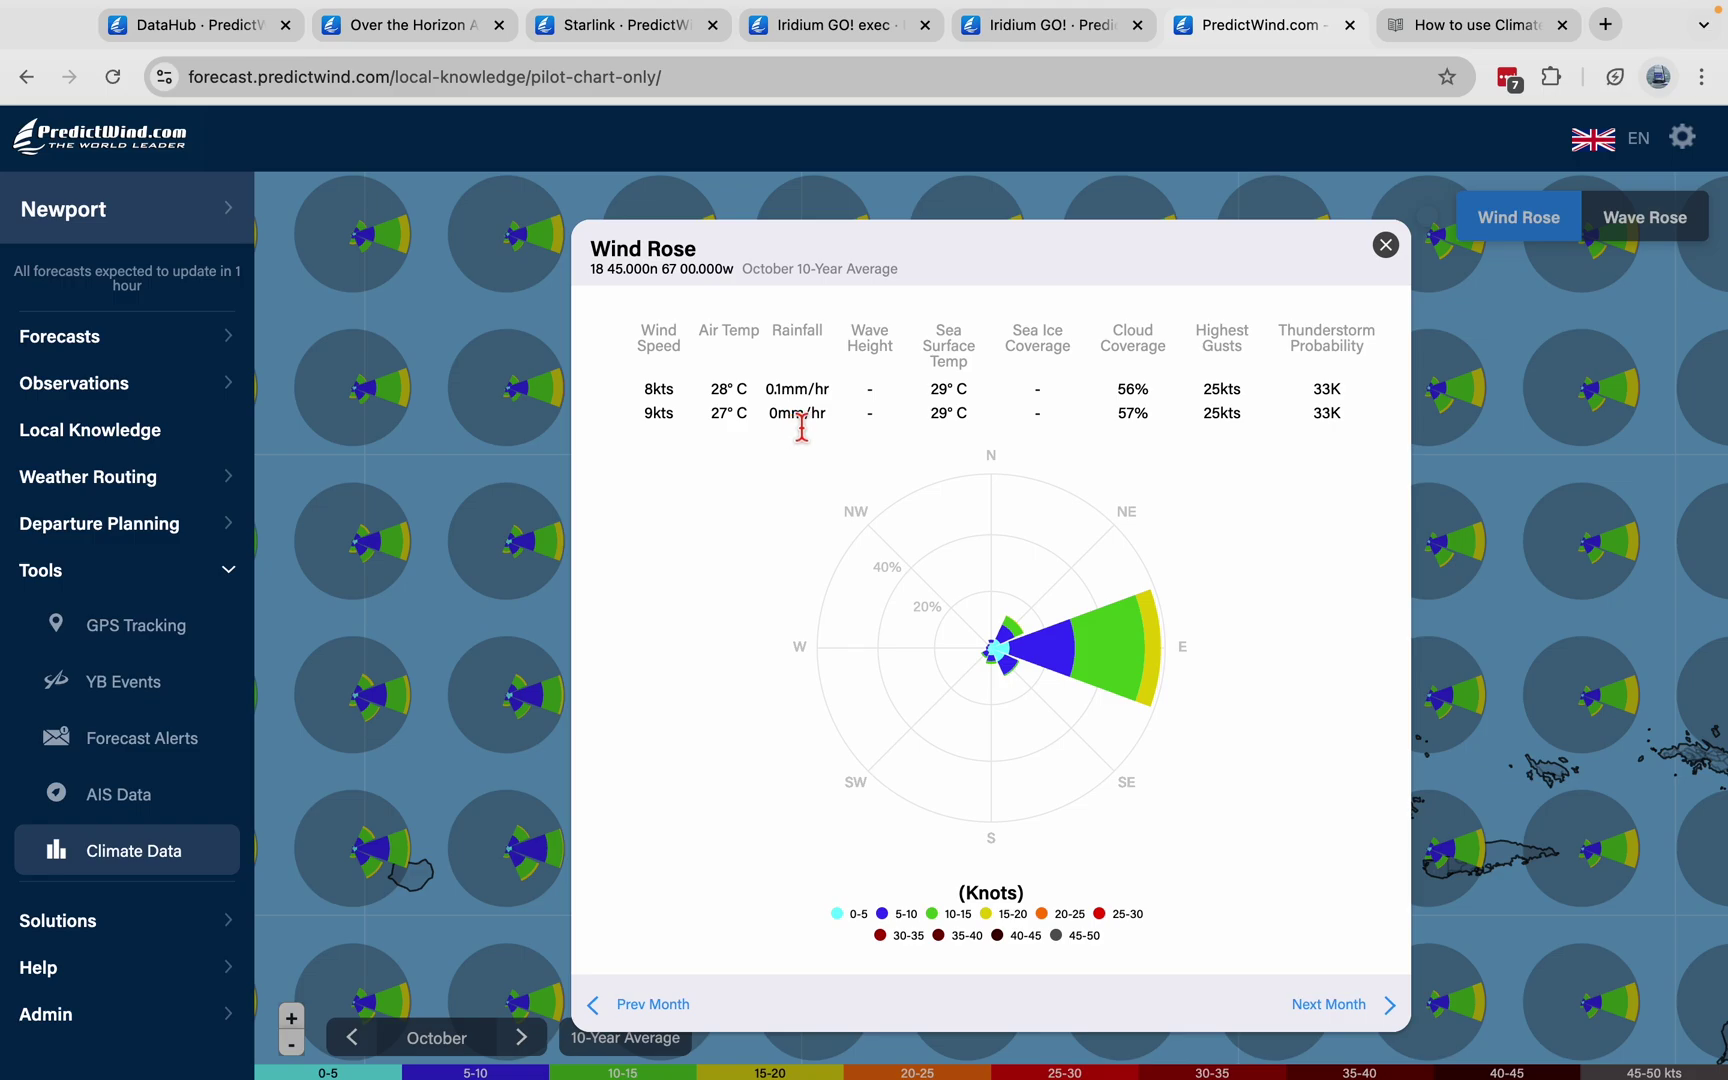
left_click(1386, 245)
Inspect the detailed October wind rose over central Puerto Rico at 18 15.000n 66 30.000w and close it.
left_click(1003, 586)
left_click(984, 616)
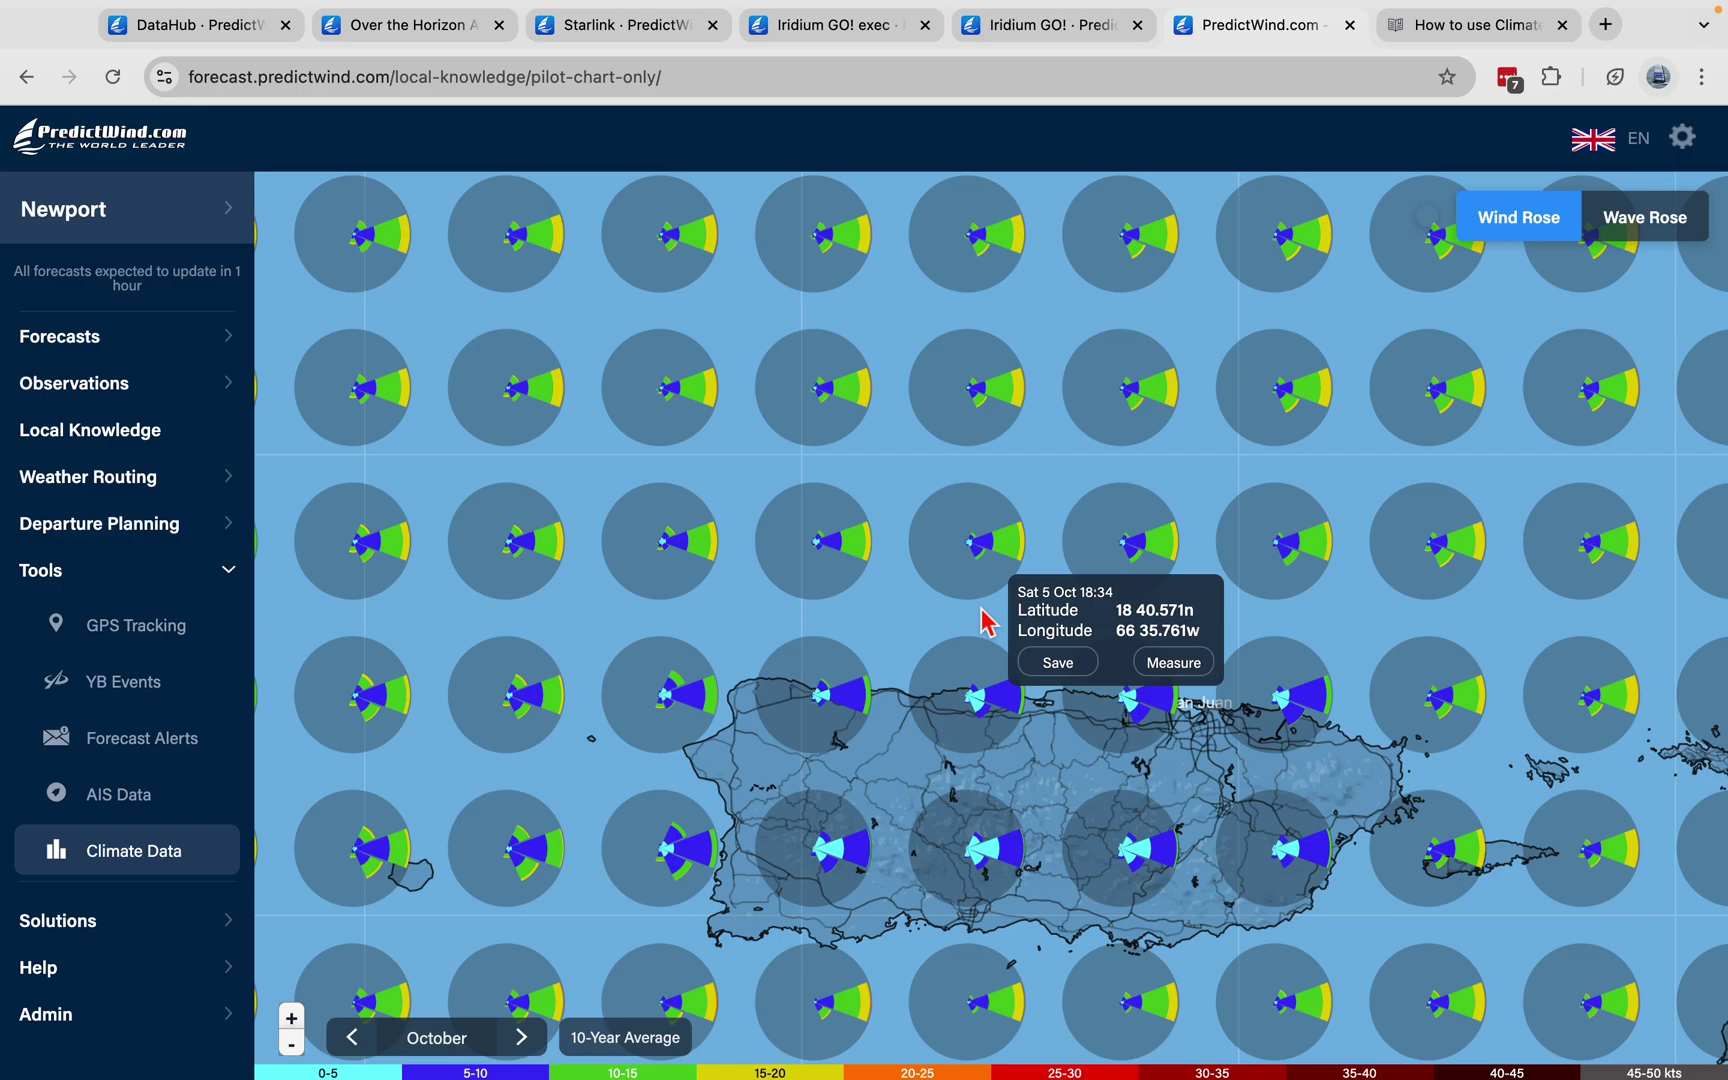
left_click(981, 857)
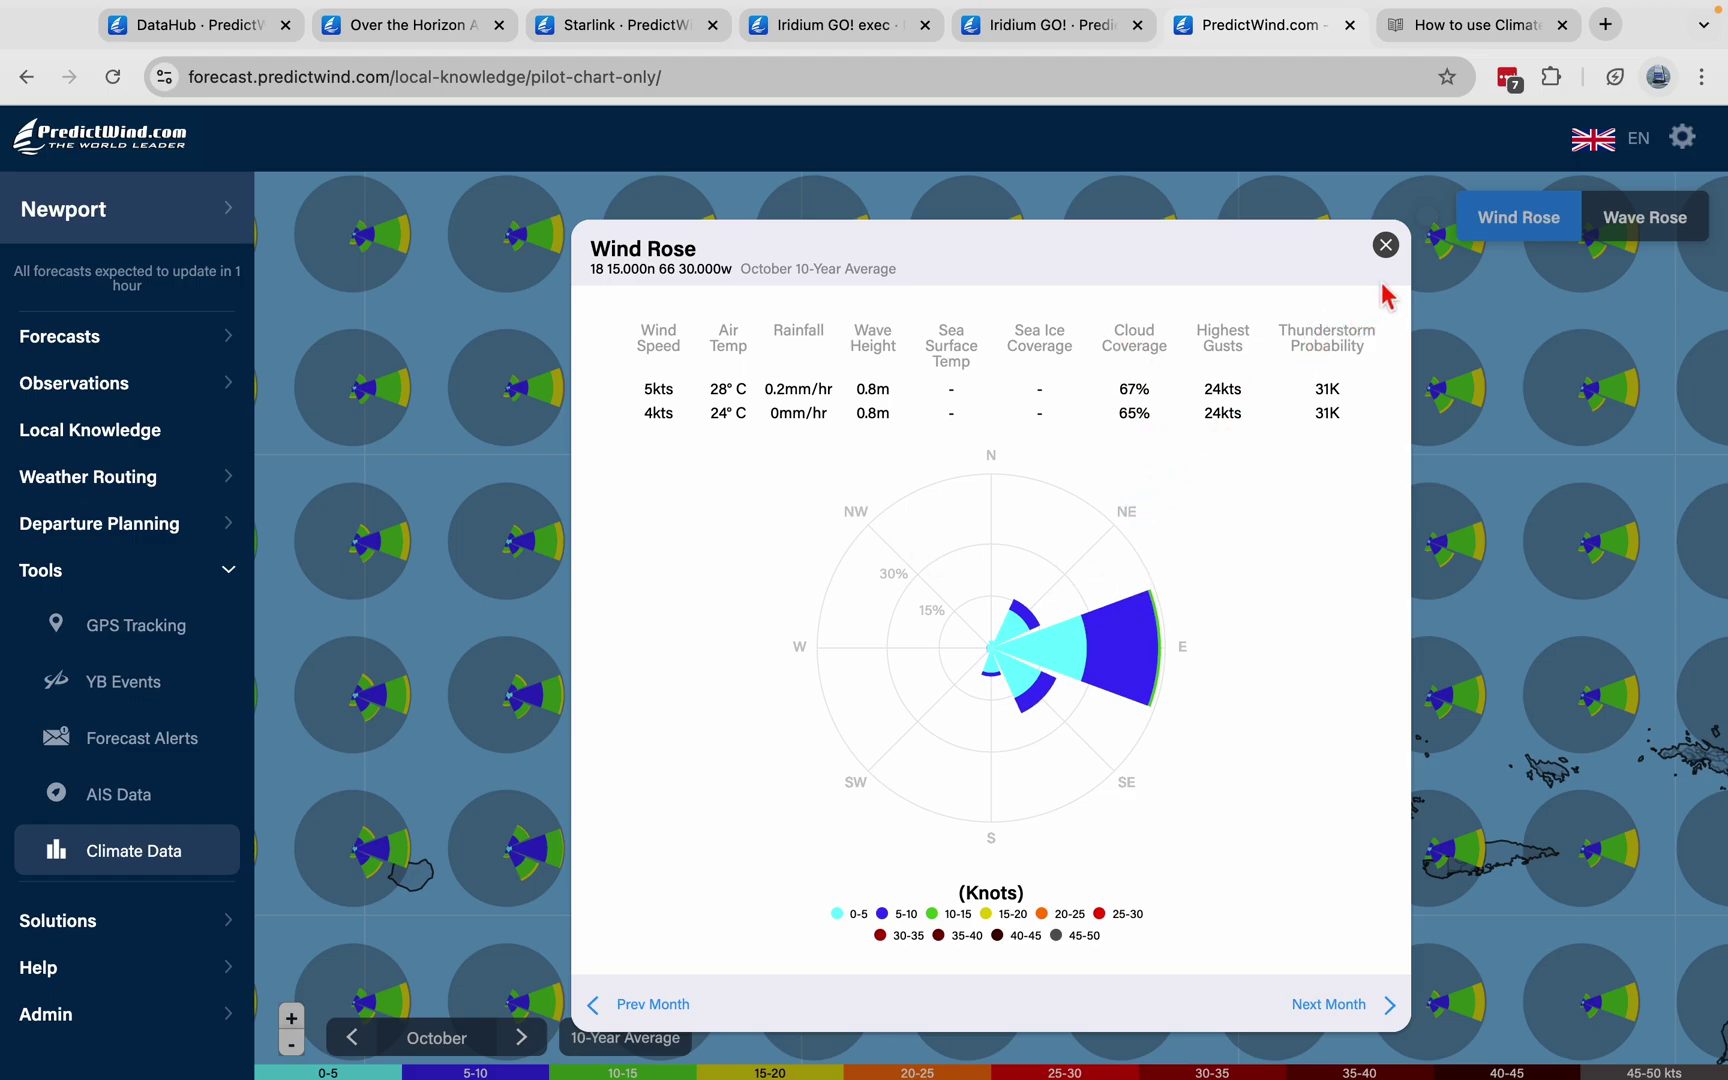
left_click(1388, 250)
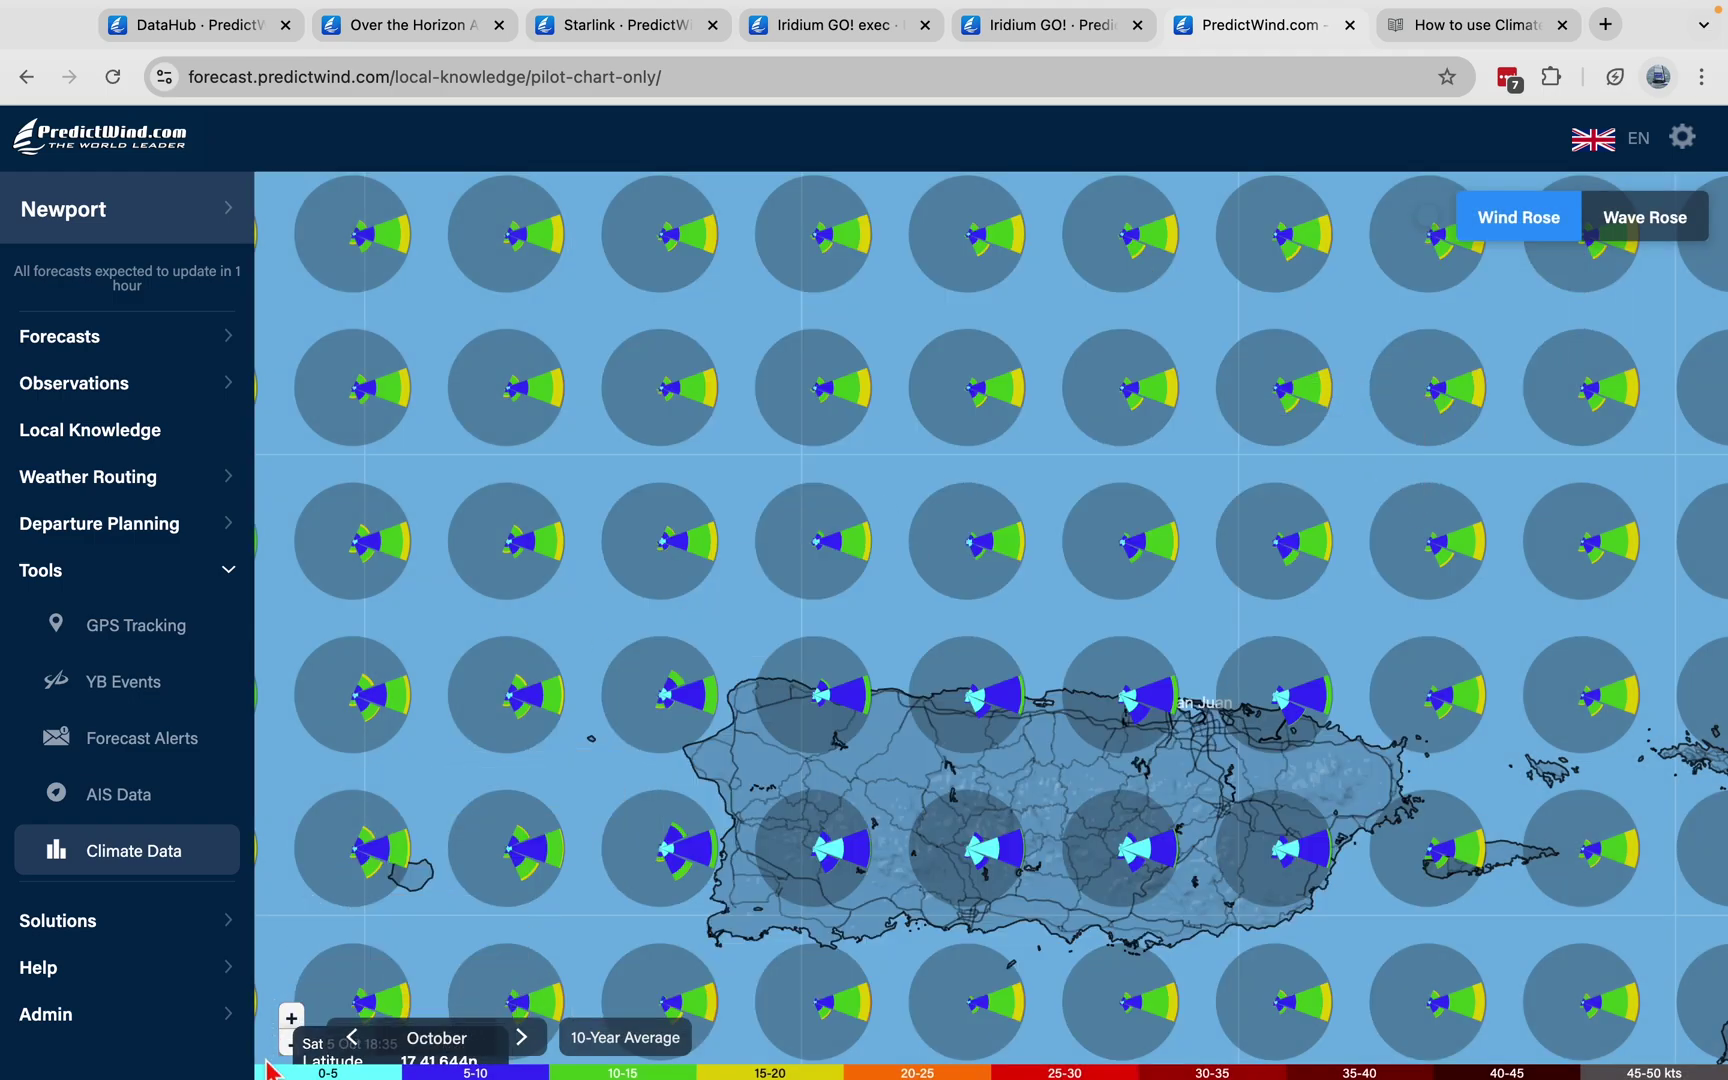
Compare the wind roses for November and December across the whole North Atlantic.
left_click(293, 1046)
left_click(295, 1048)
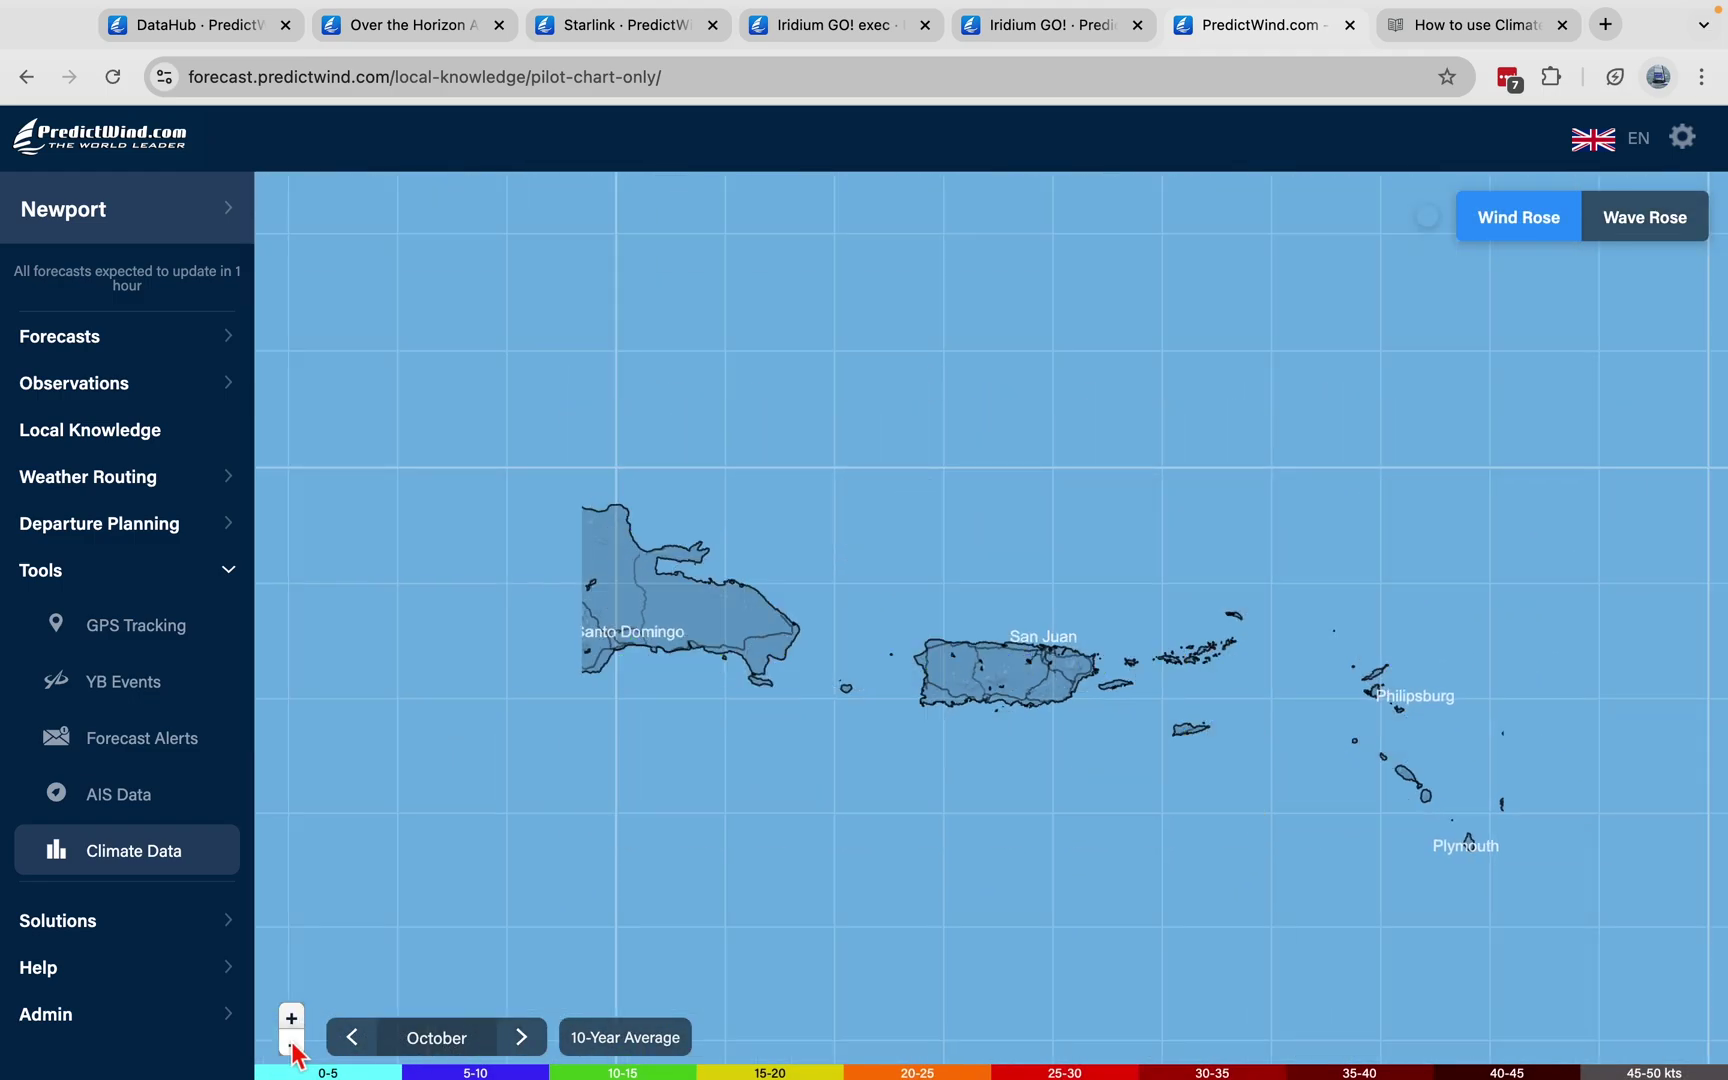
left_click(293, 1046)
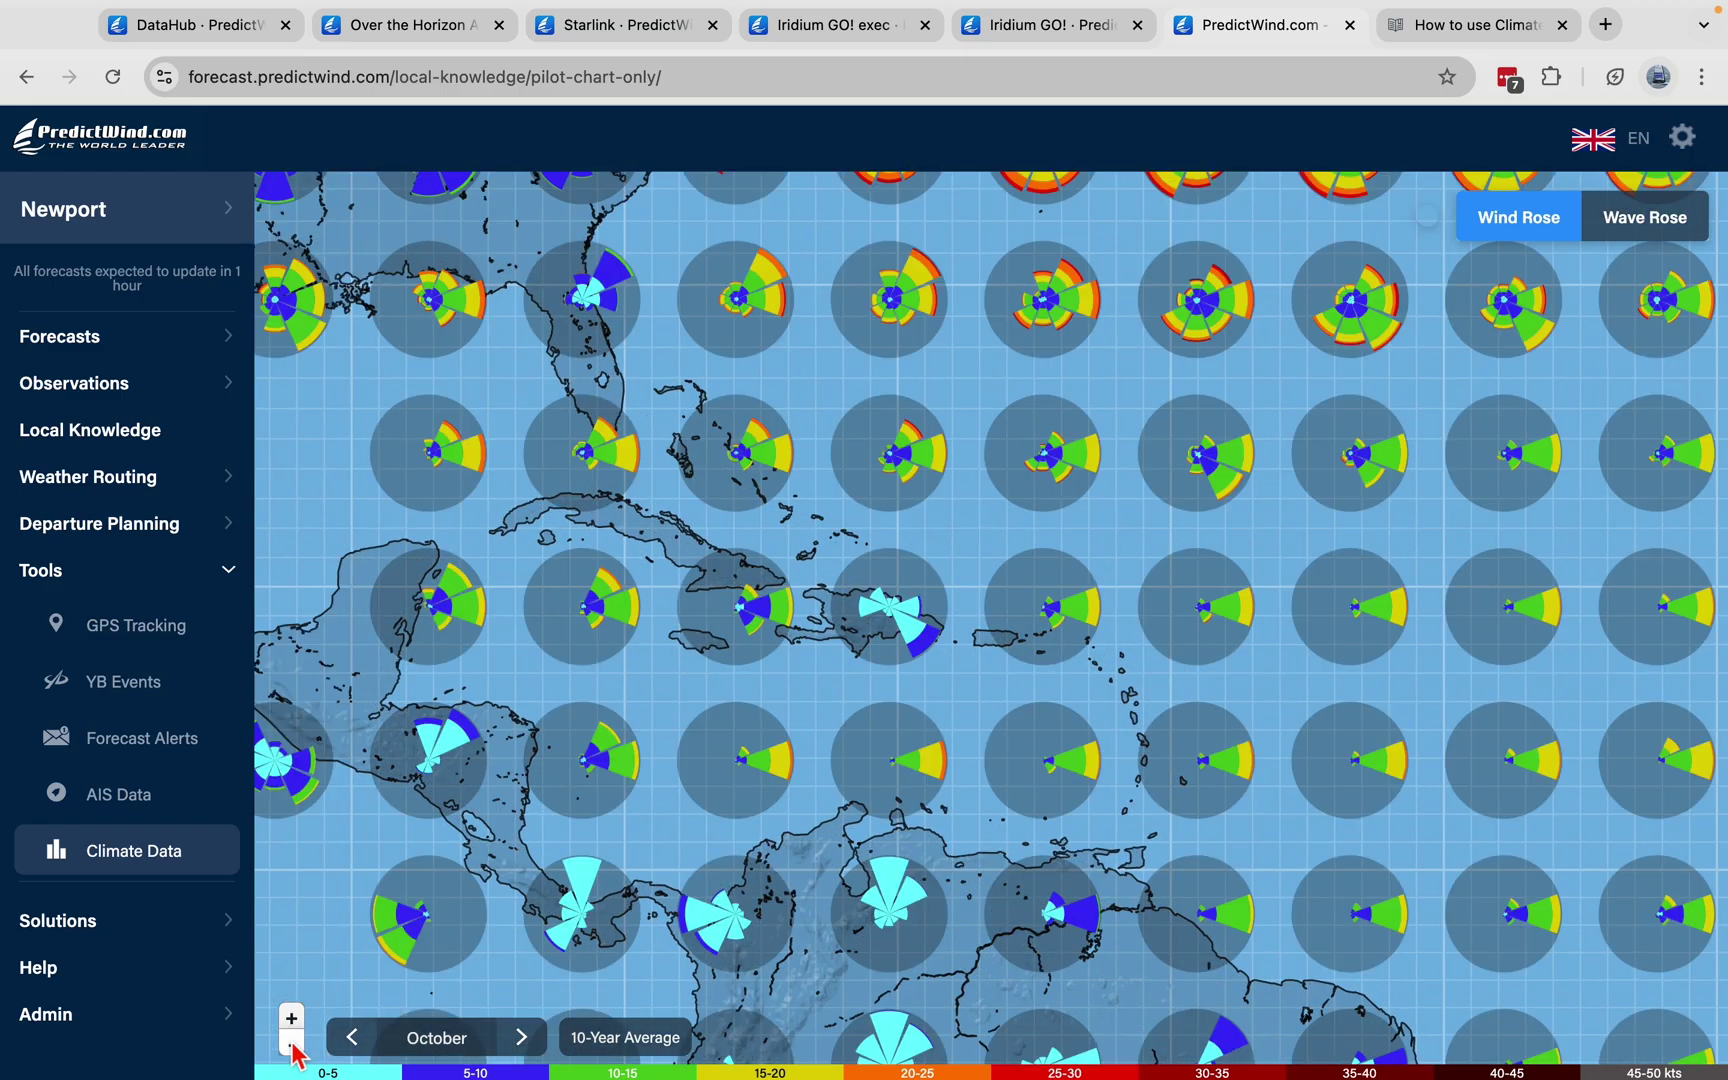
left_click(293, 1046)
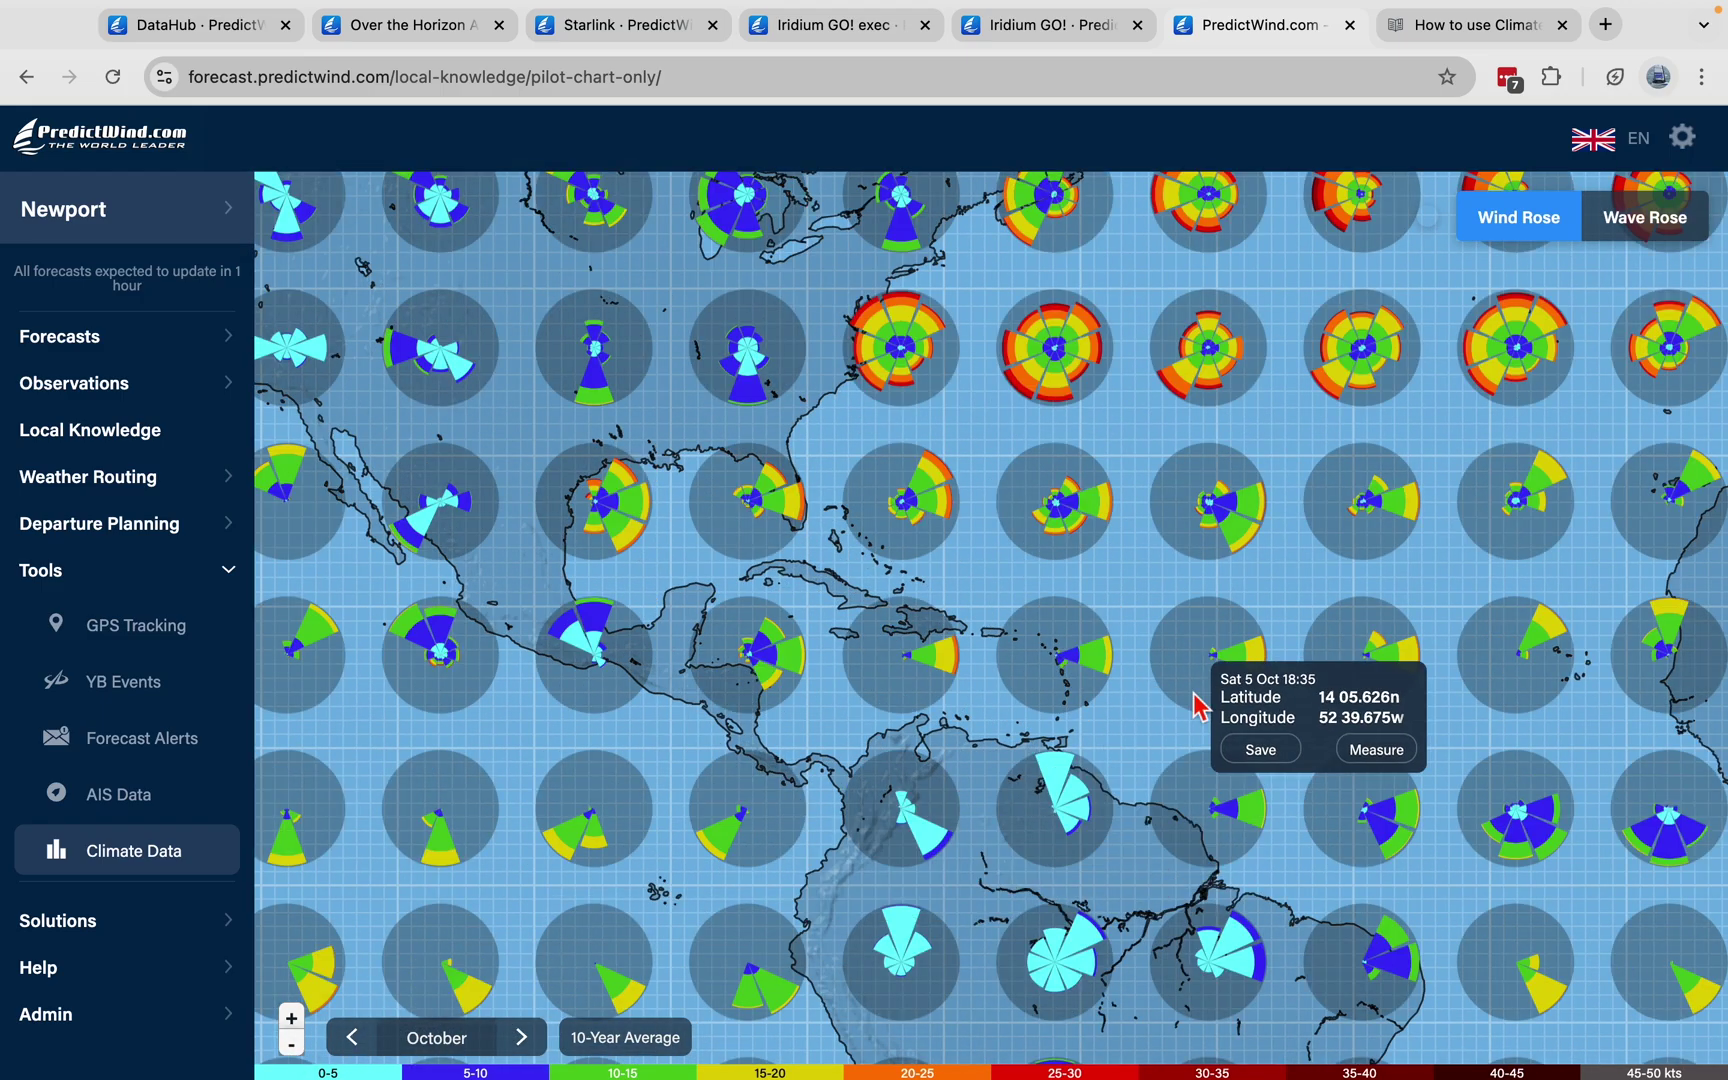
left_click_drag(1176, 698, 899, 742)
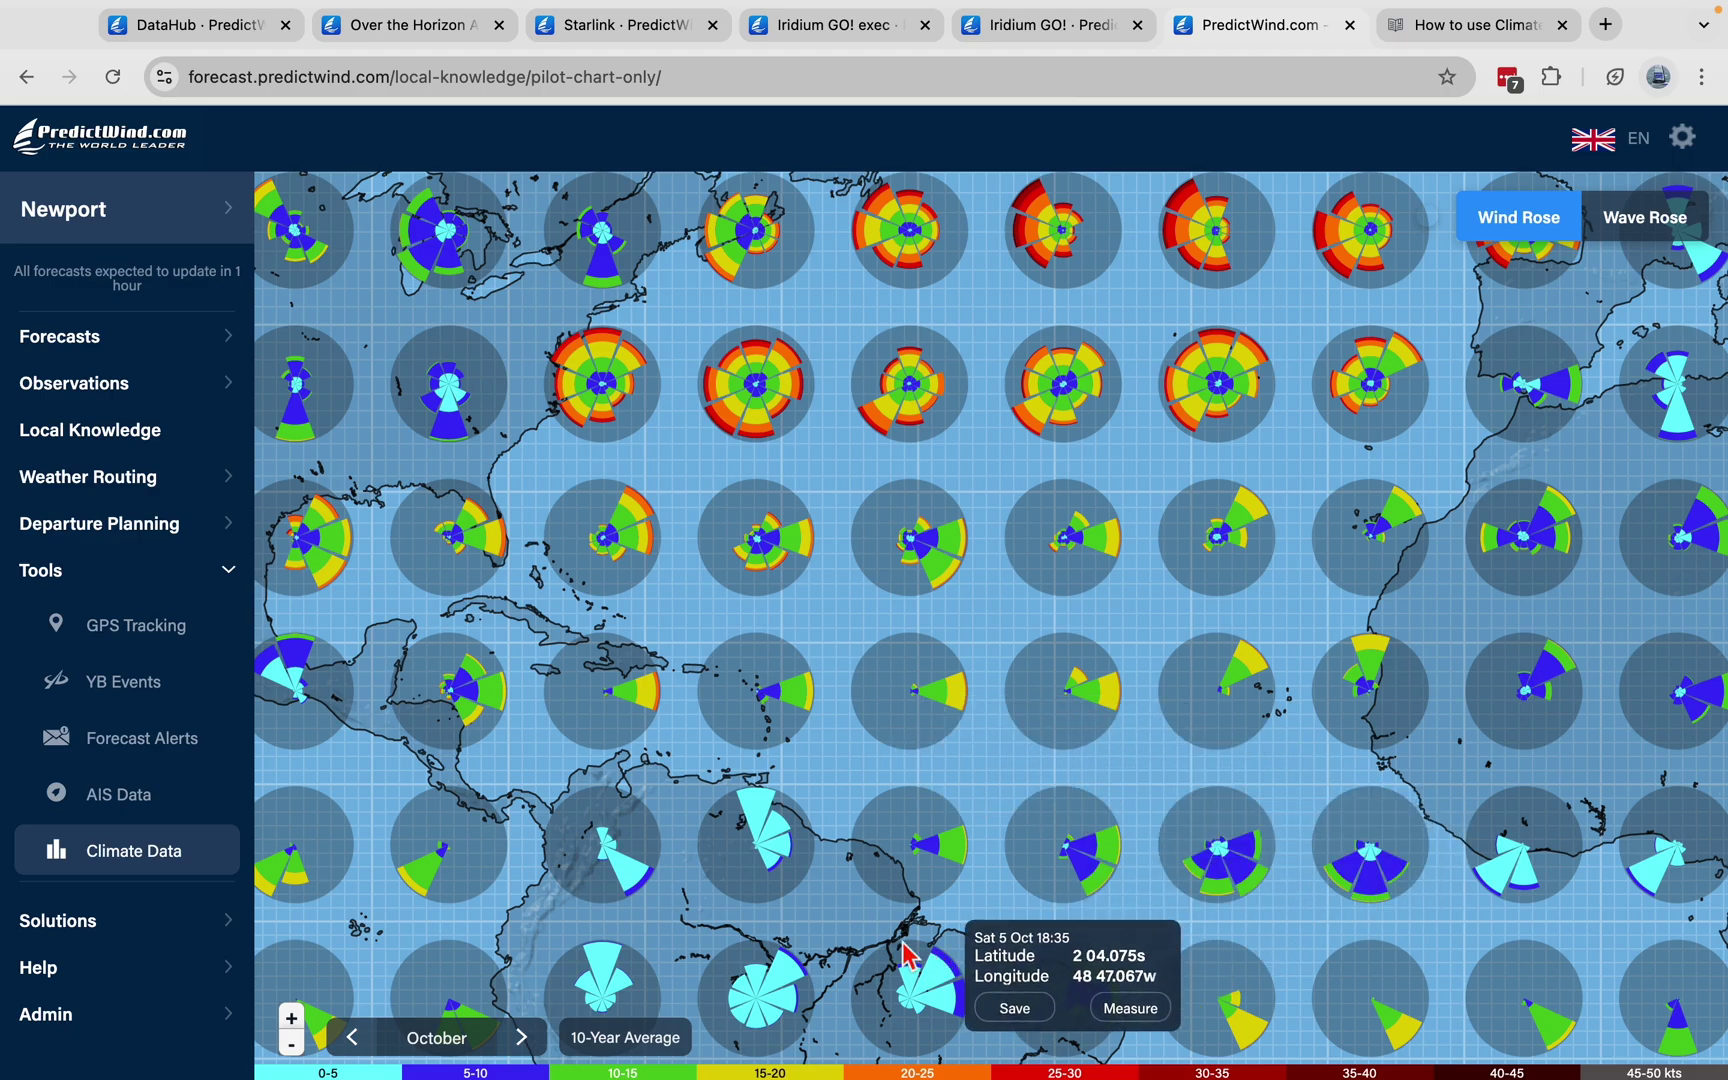
left_click(522, 1038)
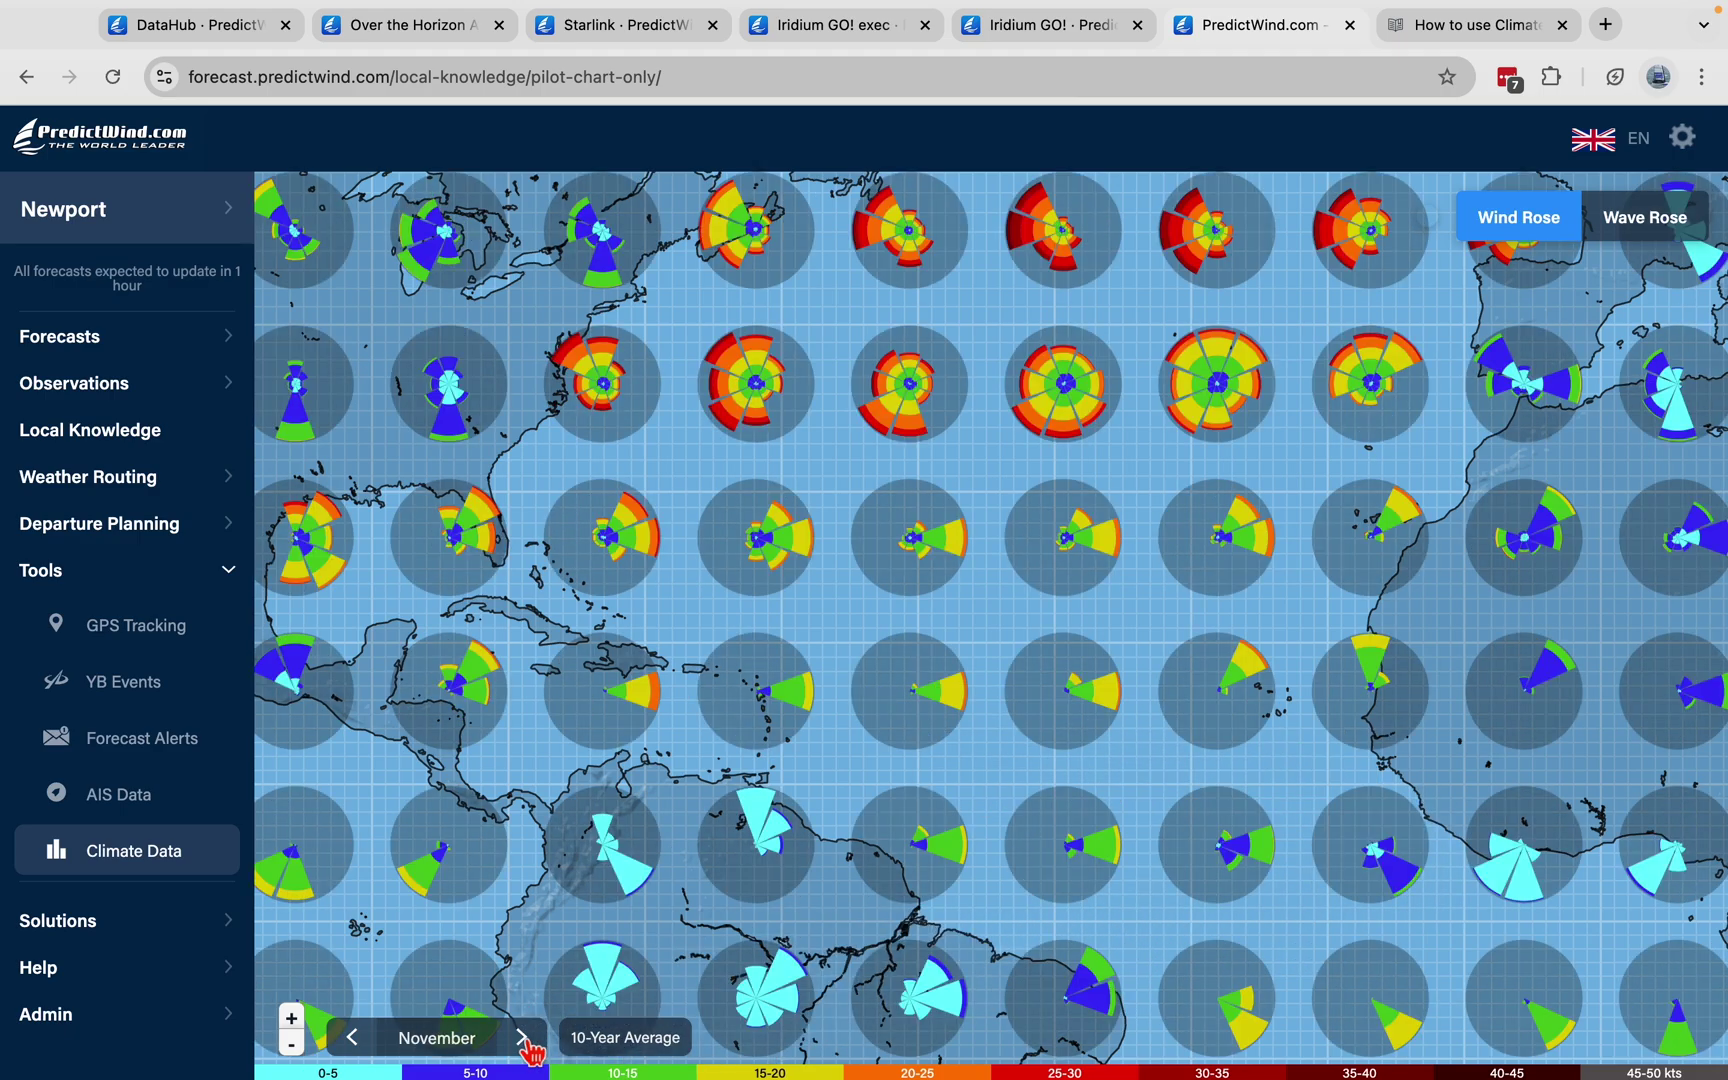
left_click(523, 1042)
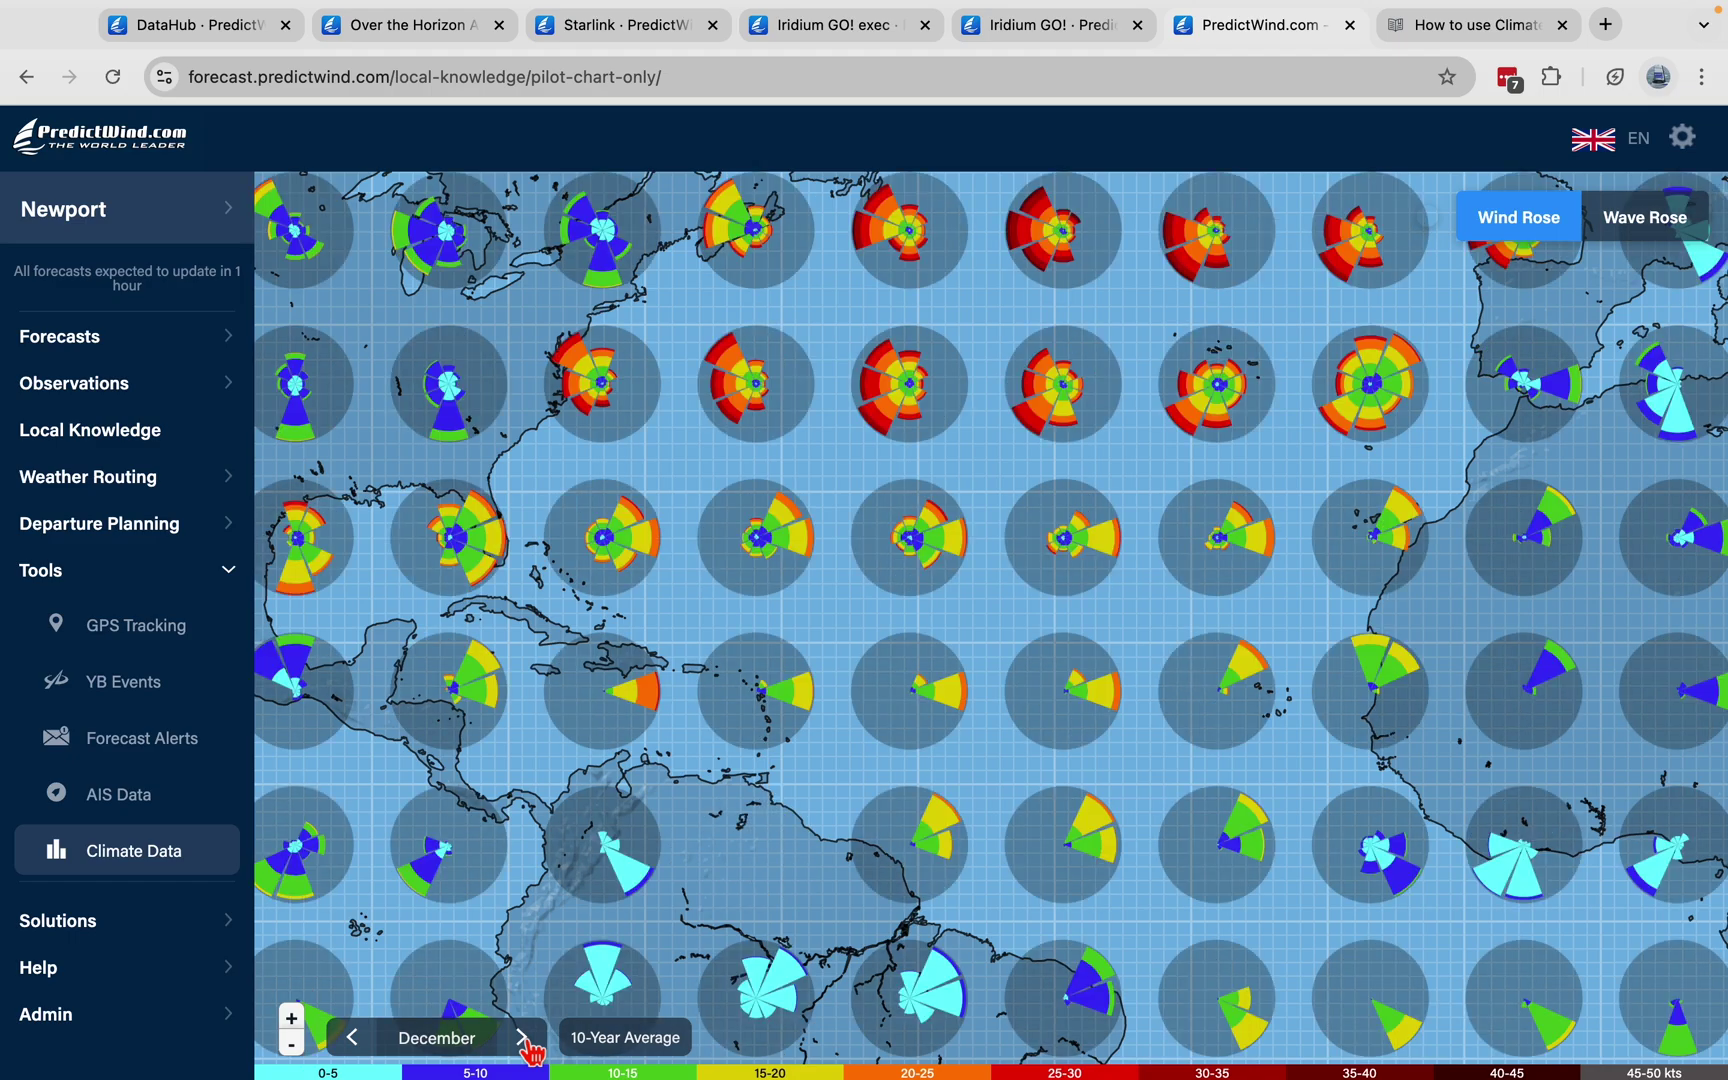
left_click(600, 968)
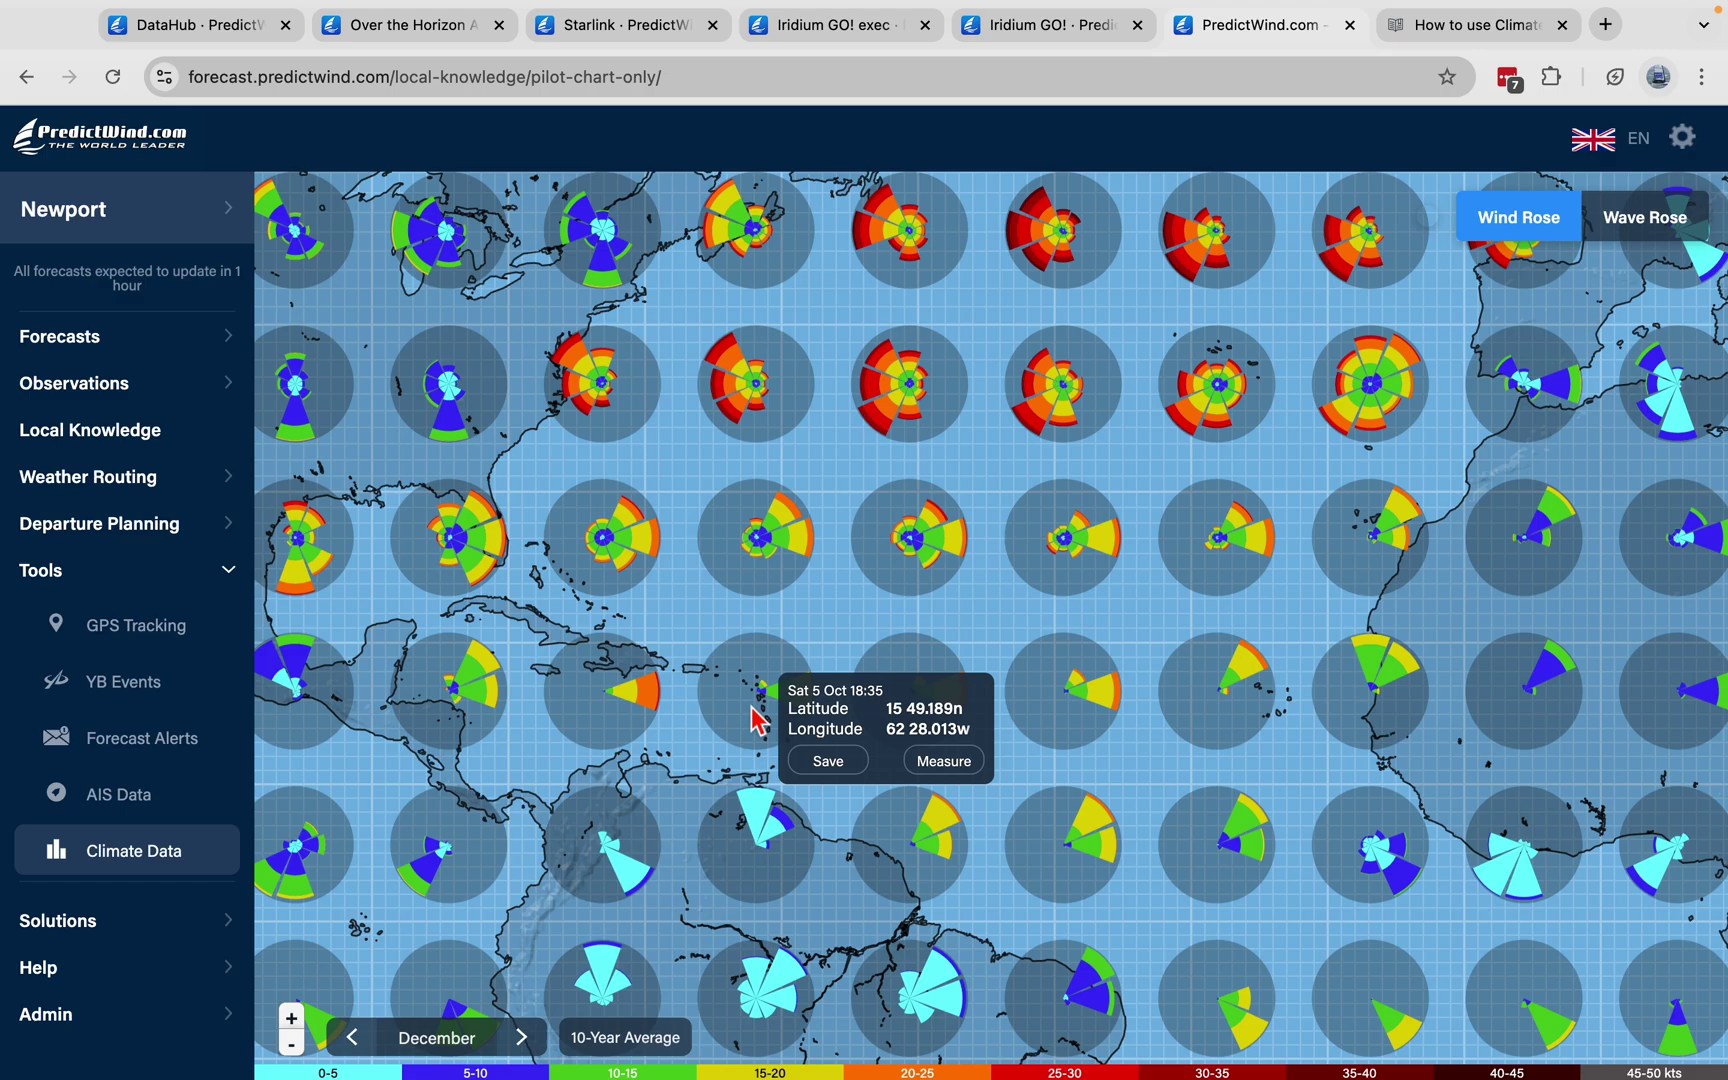
Advance the North Atlantic wind roses month by month from January through to May.
left_click(524, 1040)
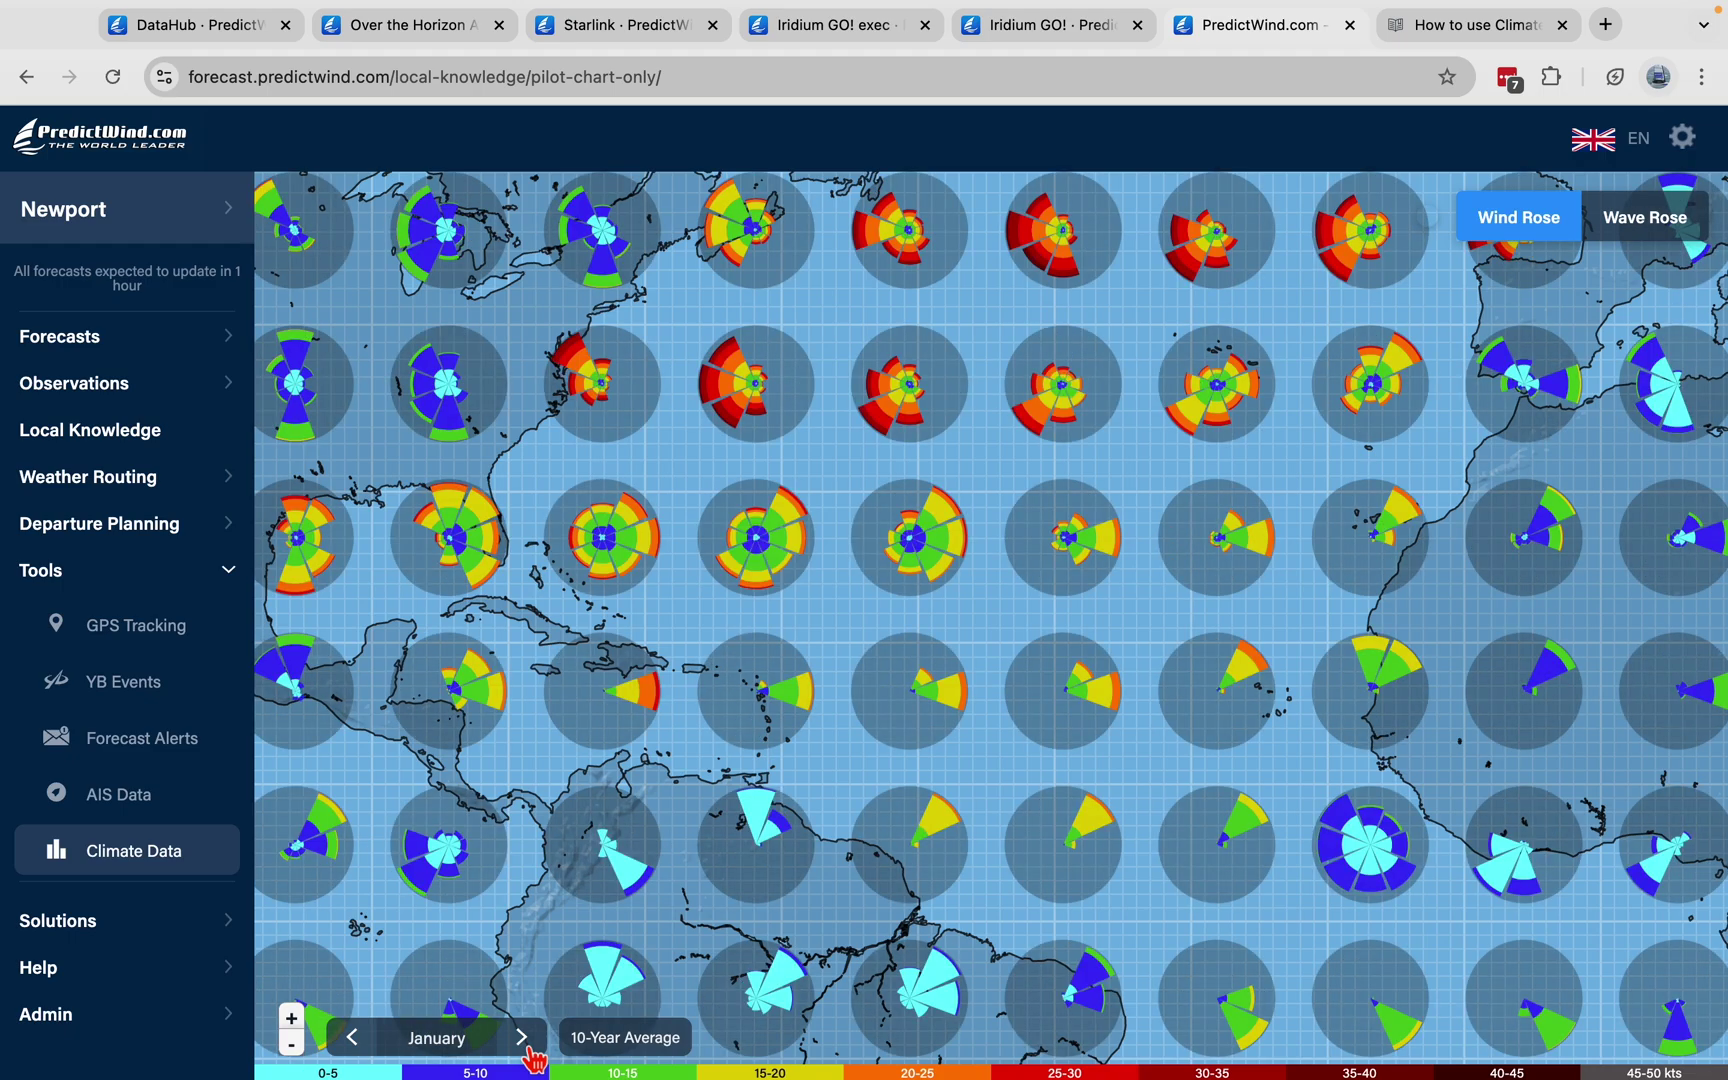
left_click(524, 1040)
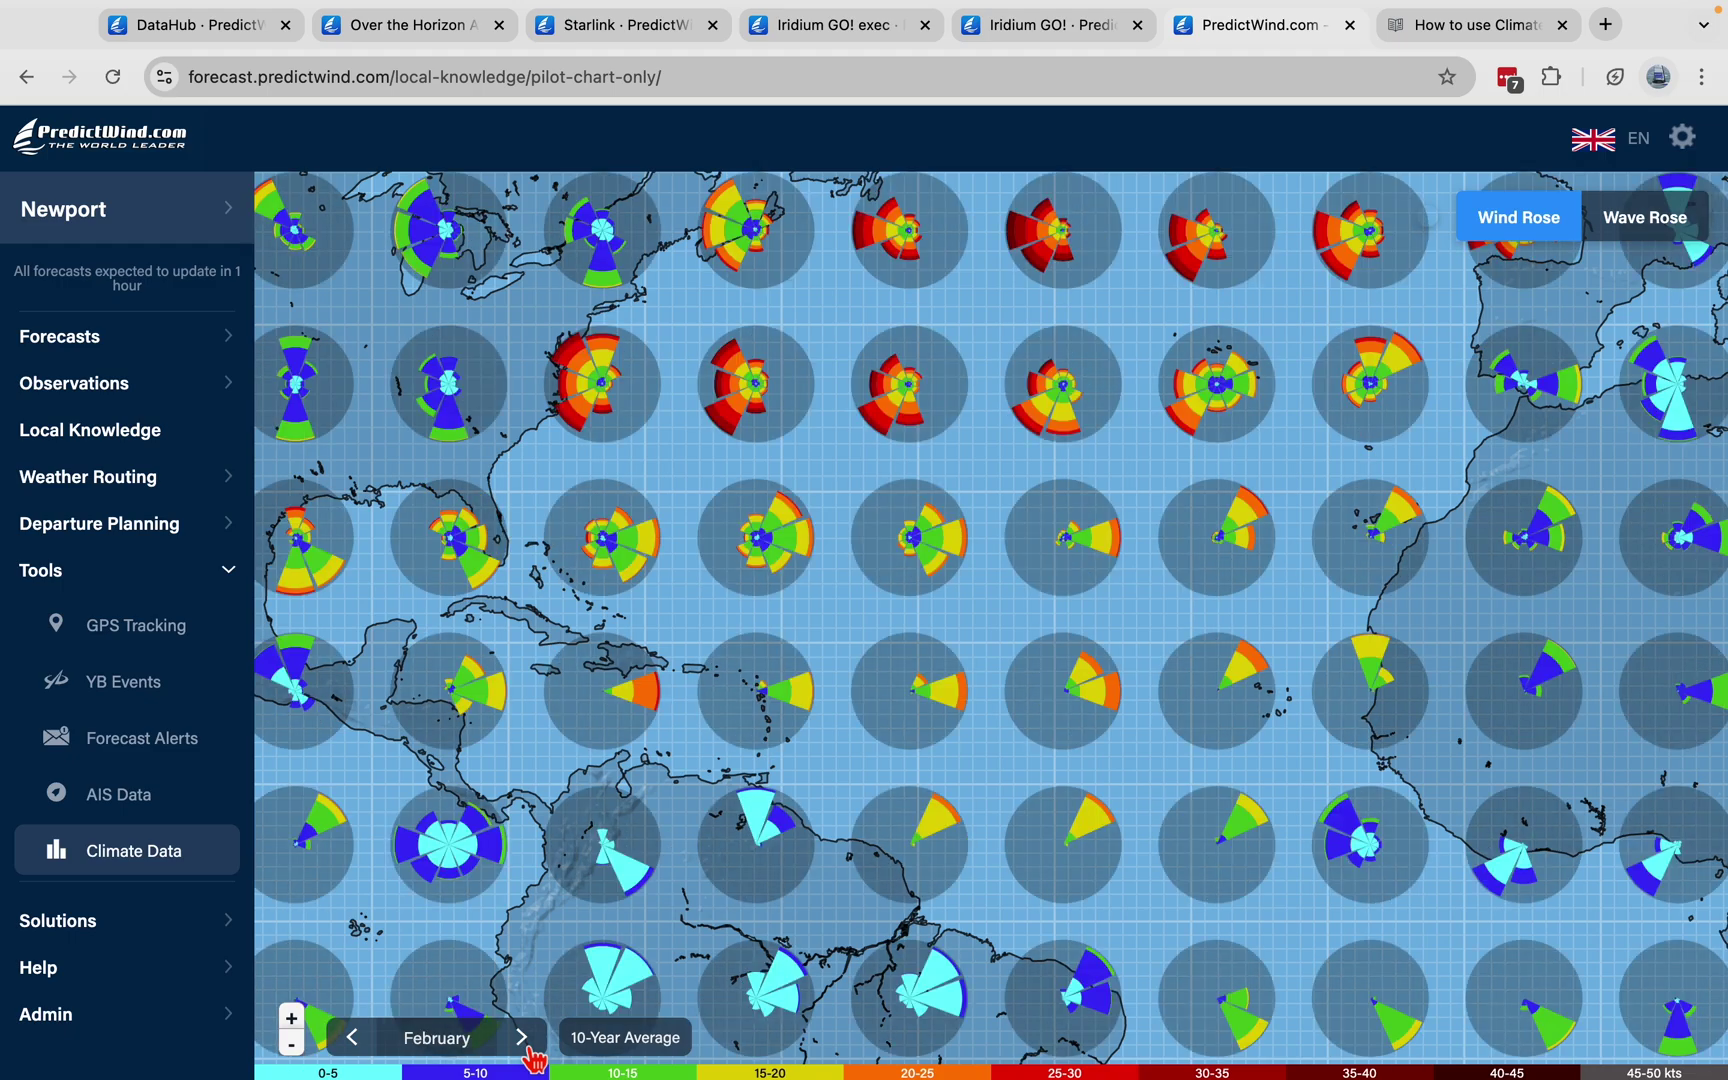
left_click(522, 1040)
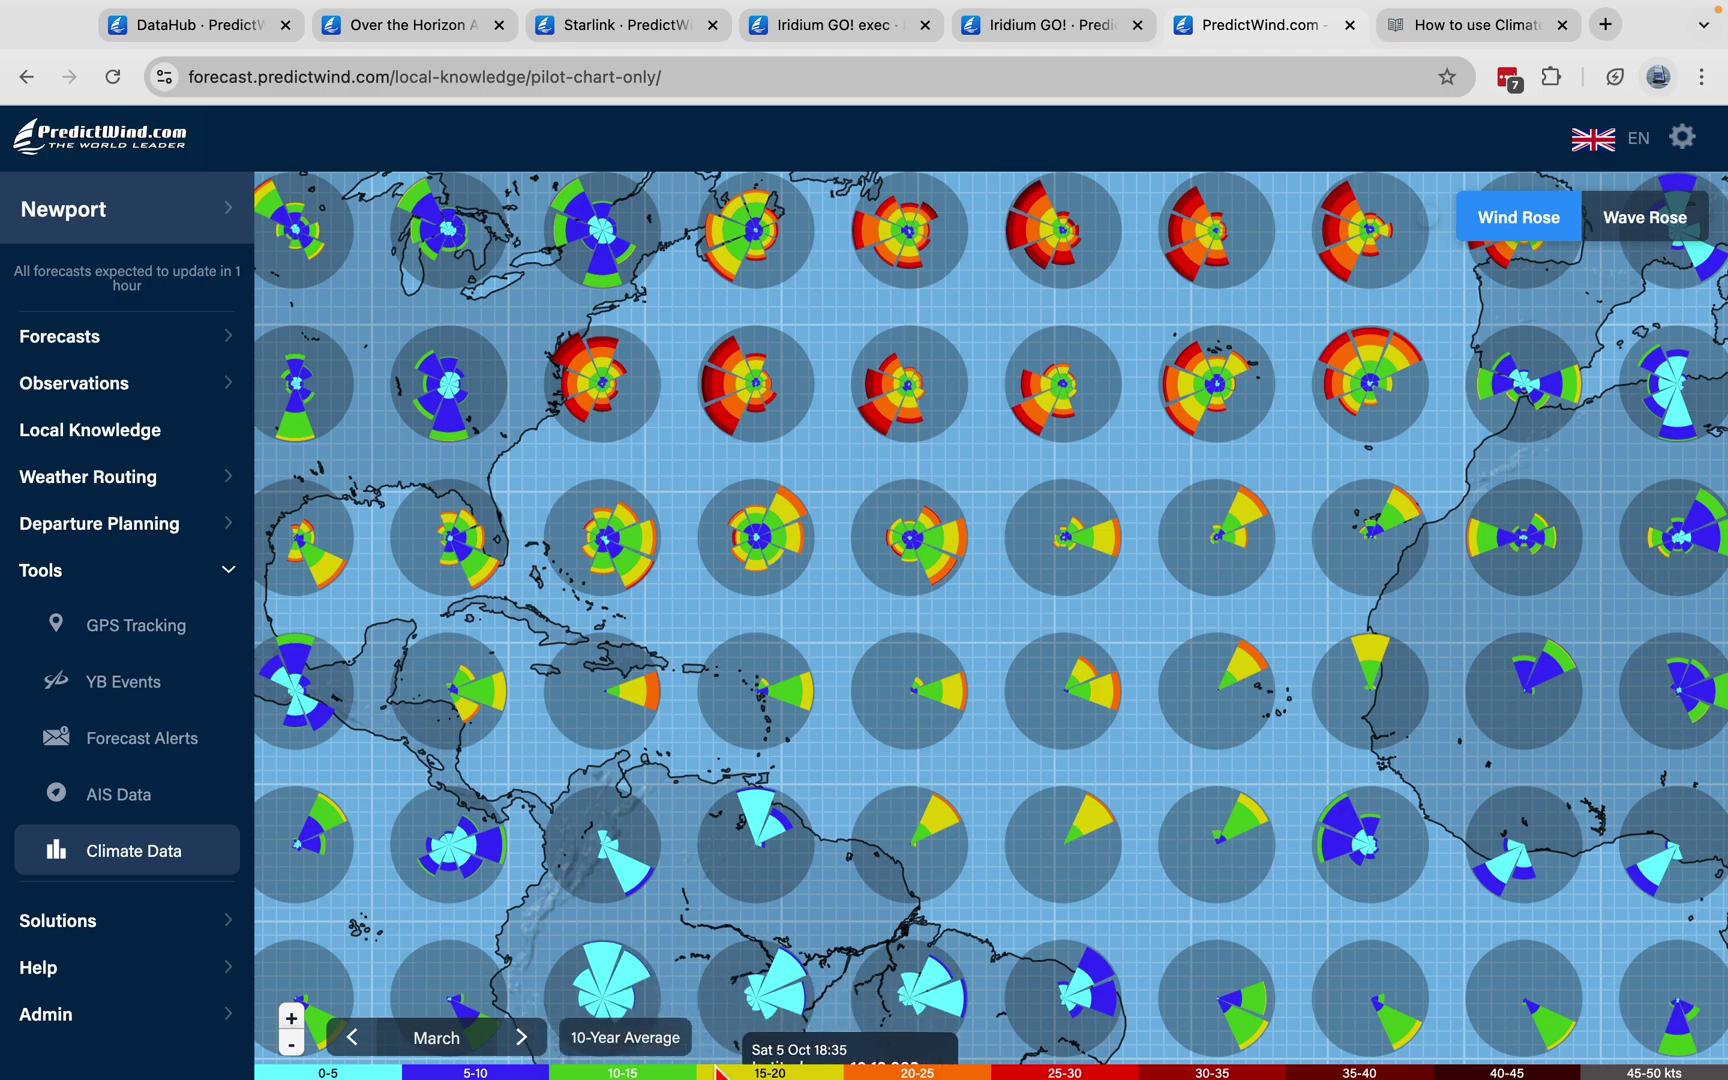
left_click(522, 1040)
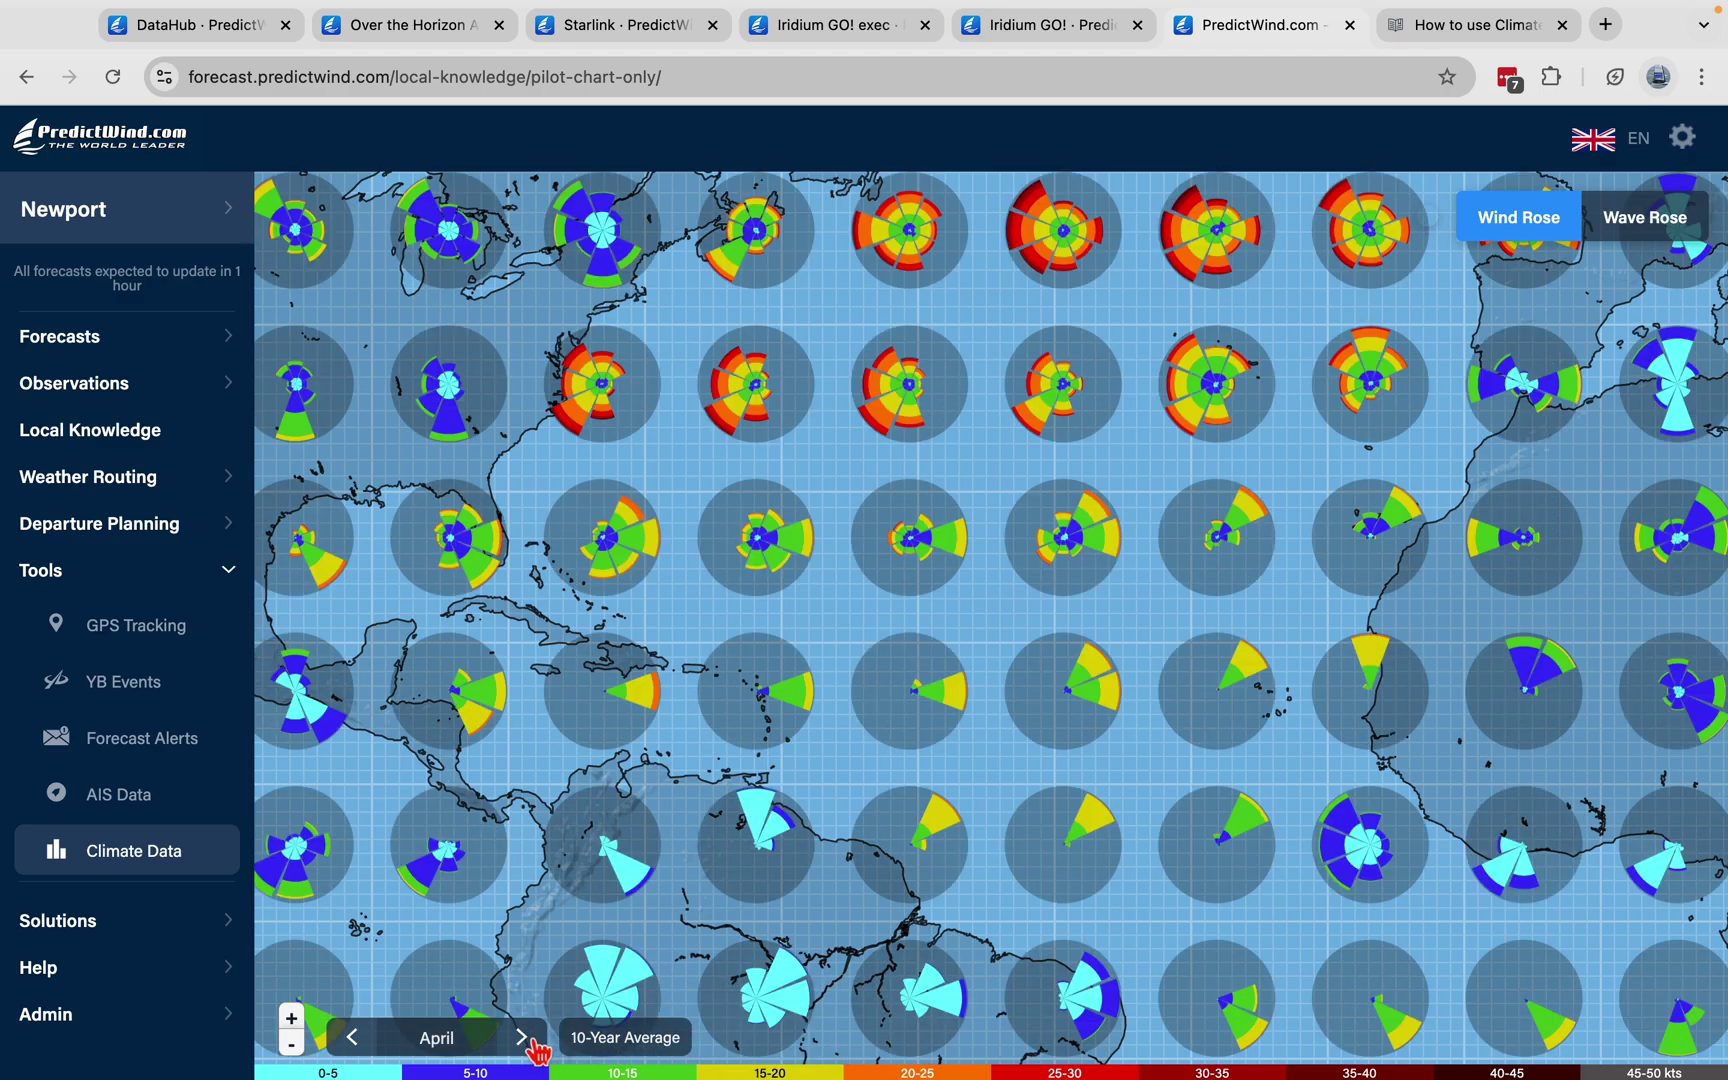
left_click(522, 1040)
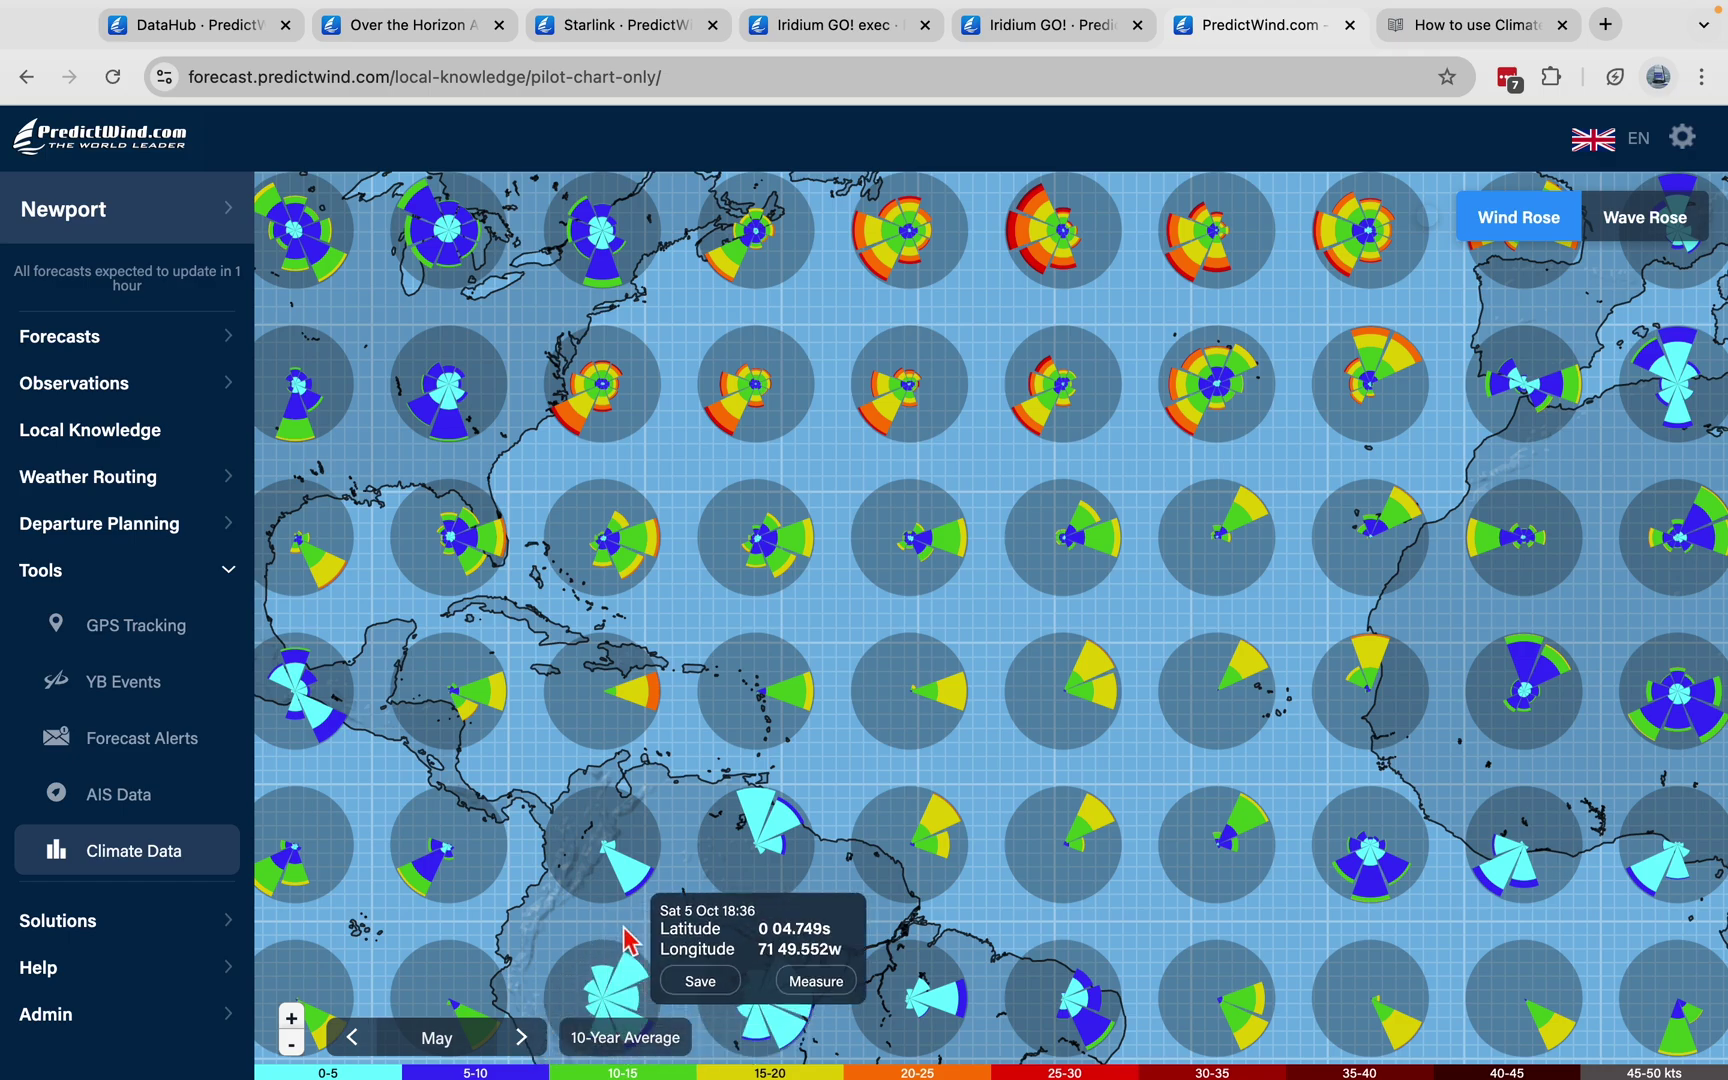
Switch the May climate map to wave roses and review the Atlantic and the waters around Florida and the Caribbean.
left_click(293, 1020)
left_click(291, 1043)
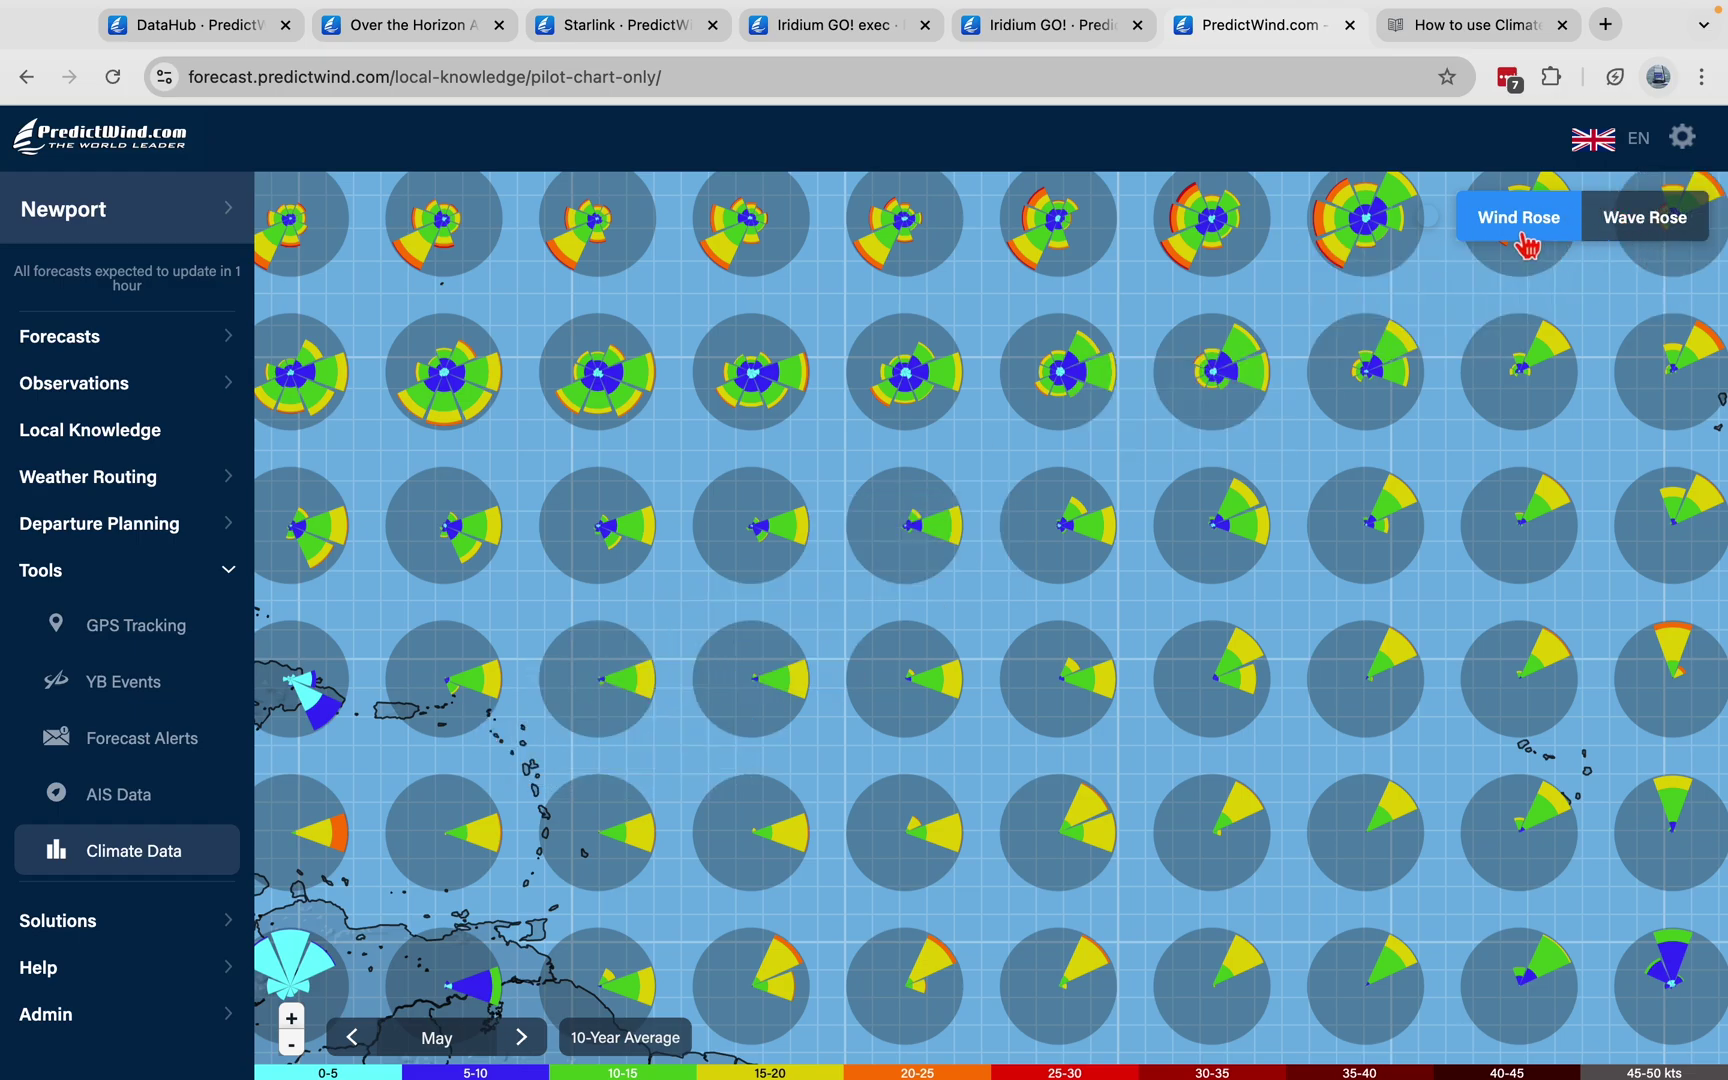
left_click(1656, 238)
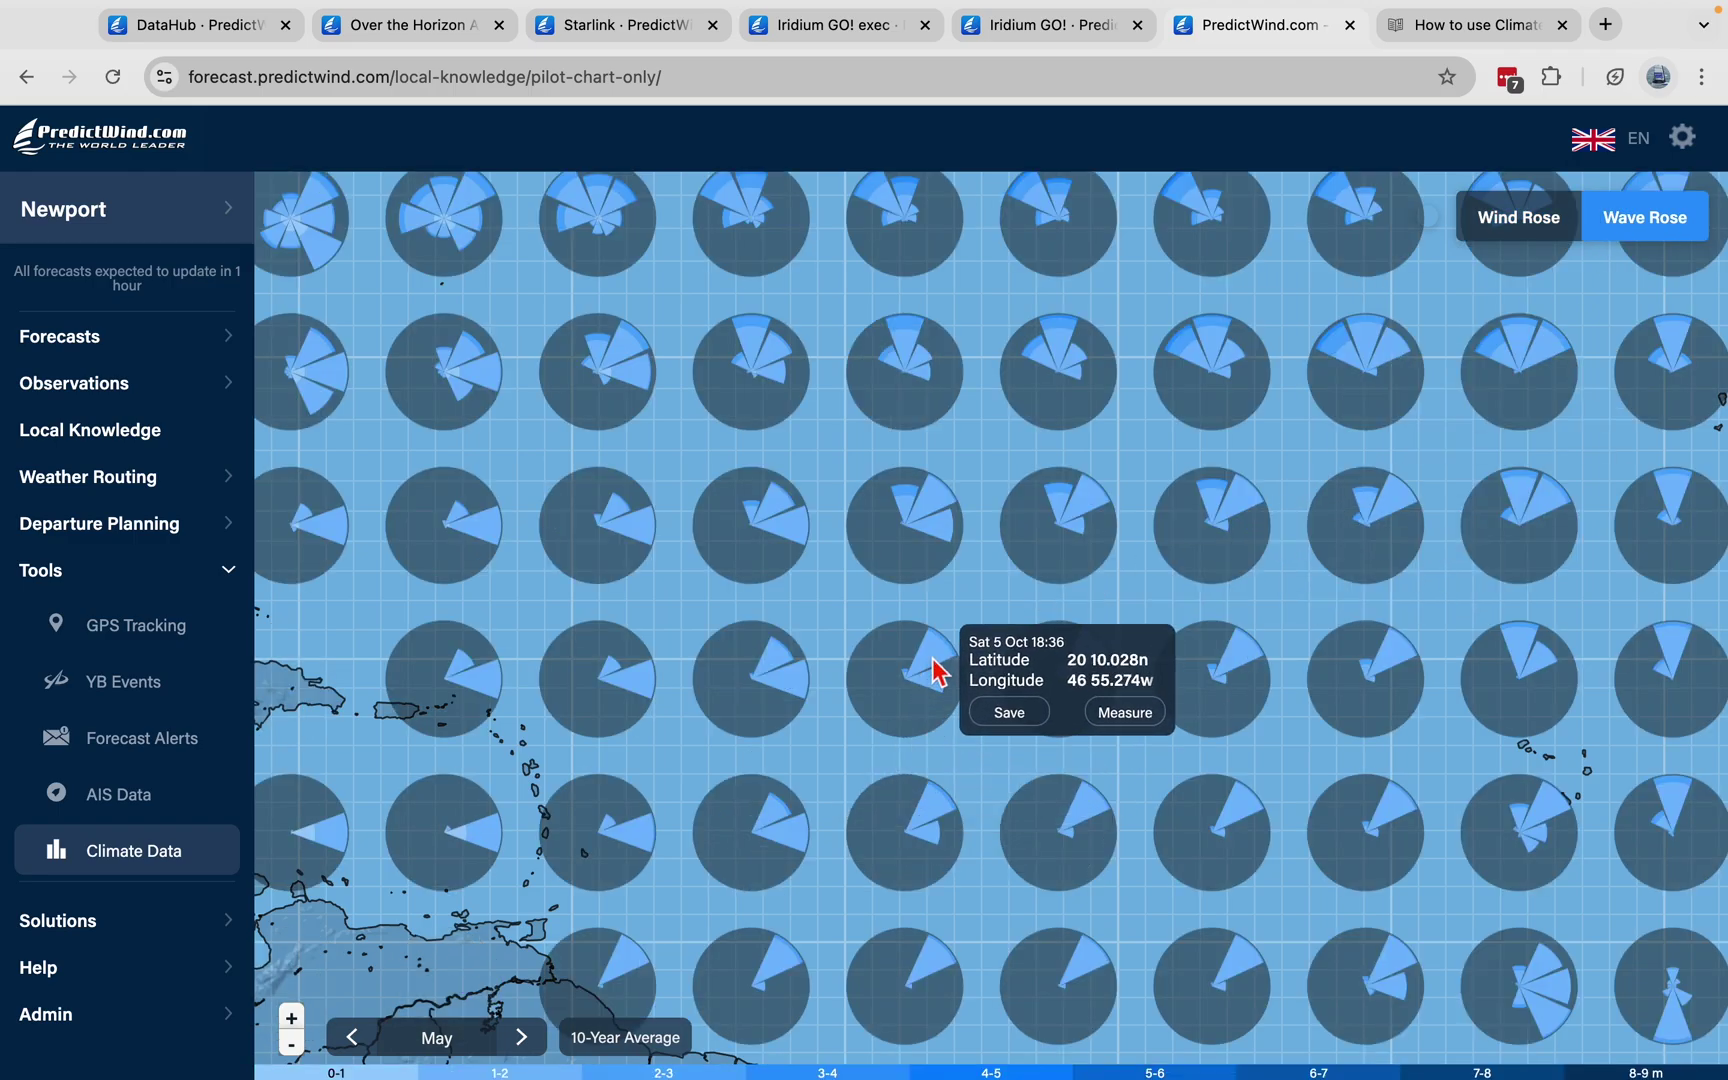
left_click_drag(768, 509, 698, 790)
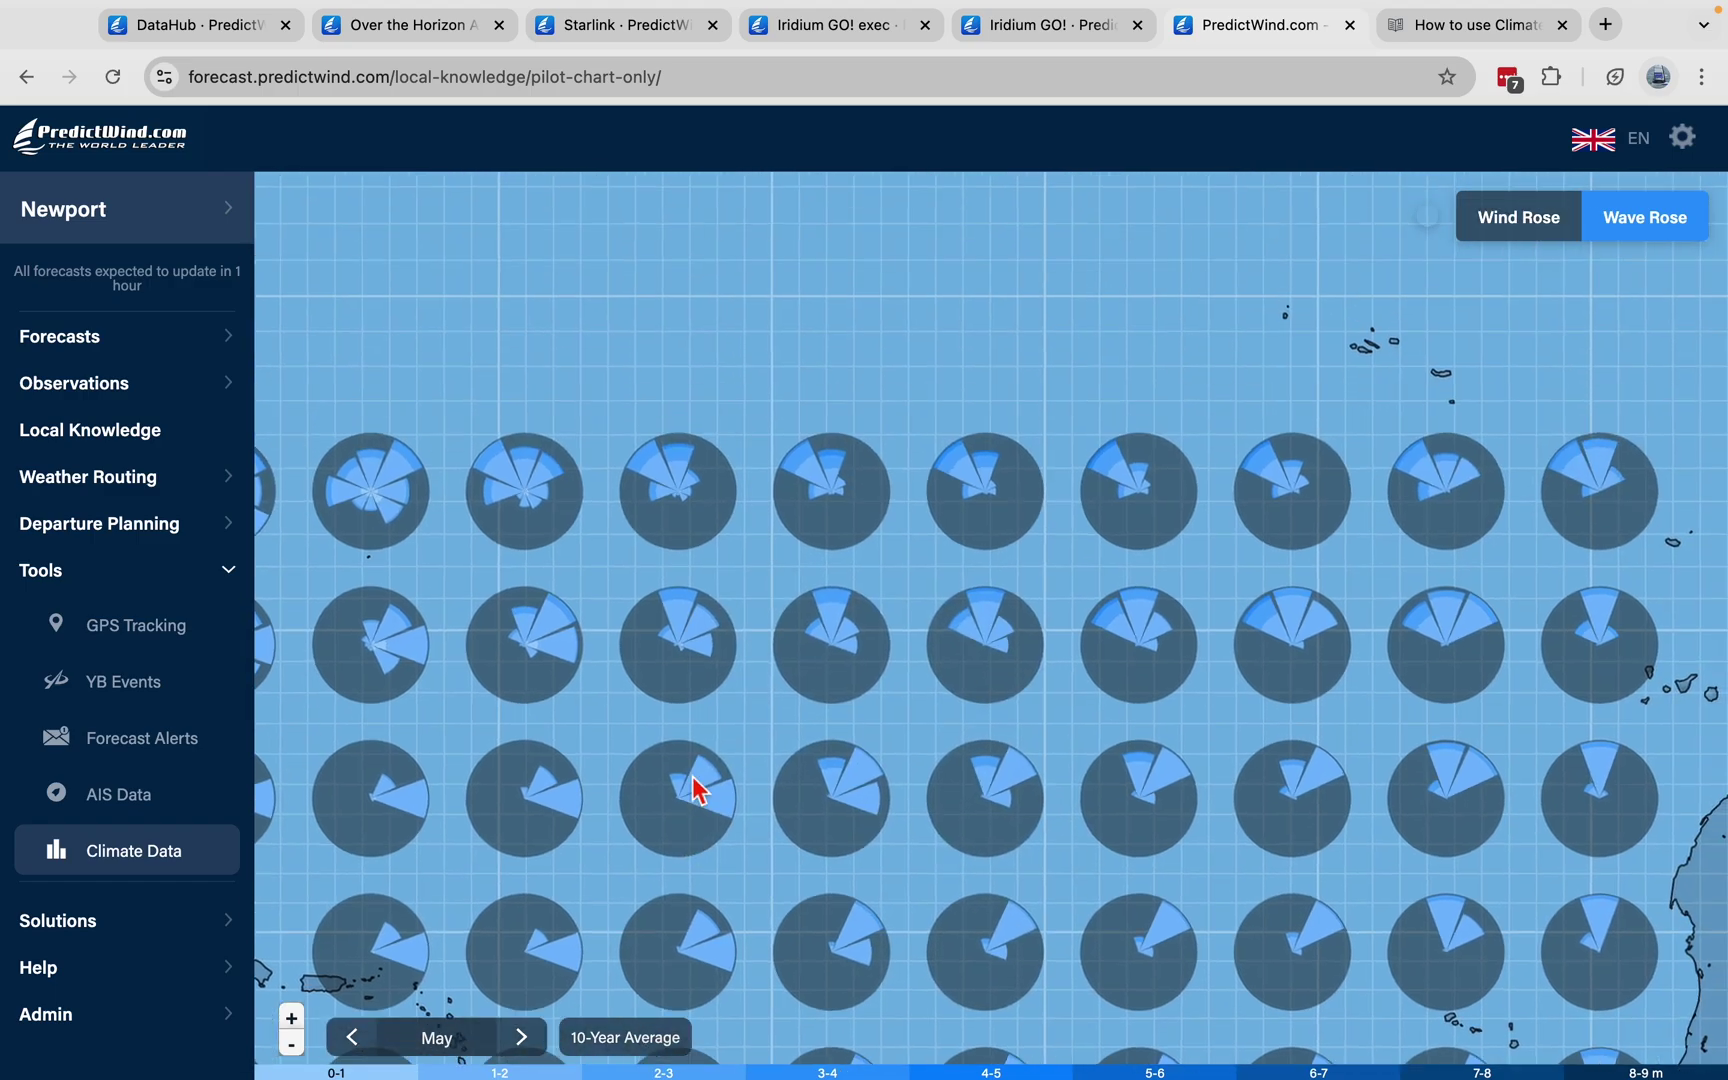
left_click_drag(586, 590, 1297, 443)
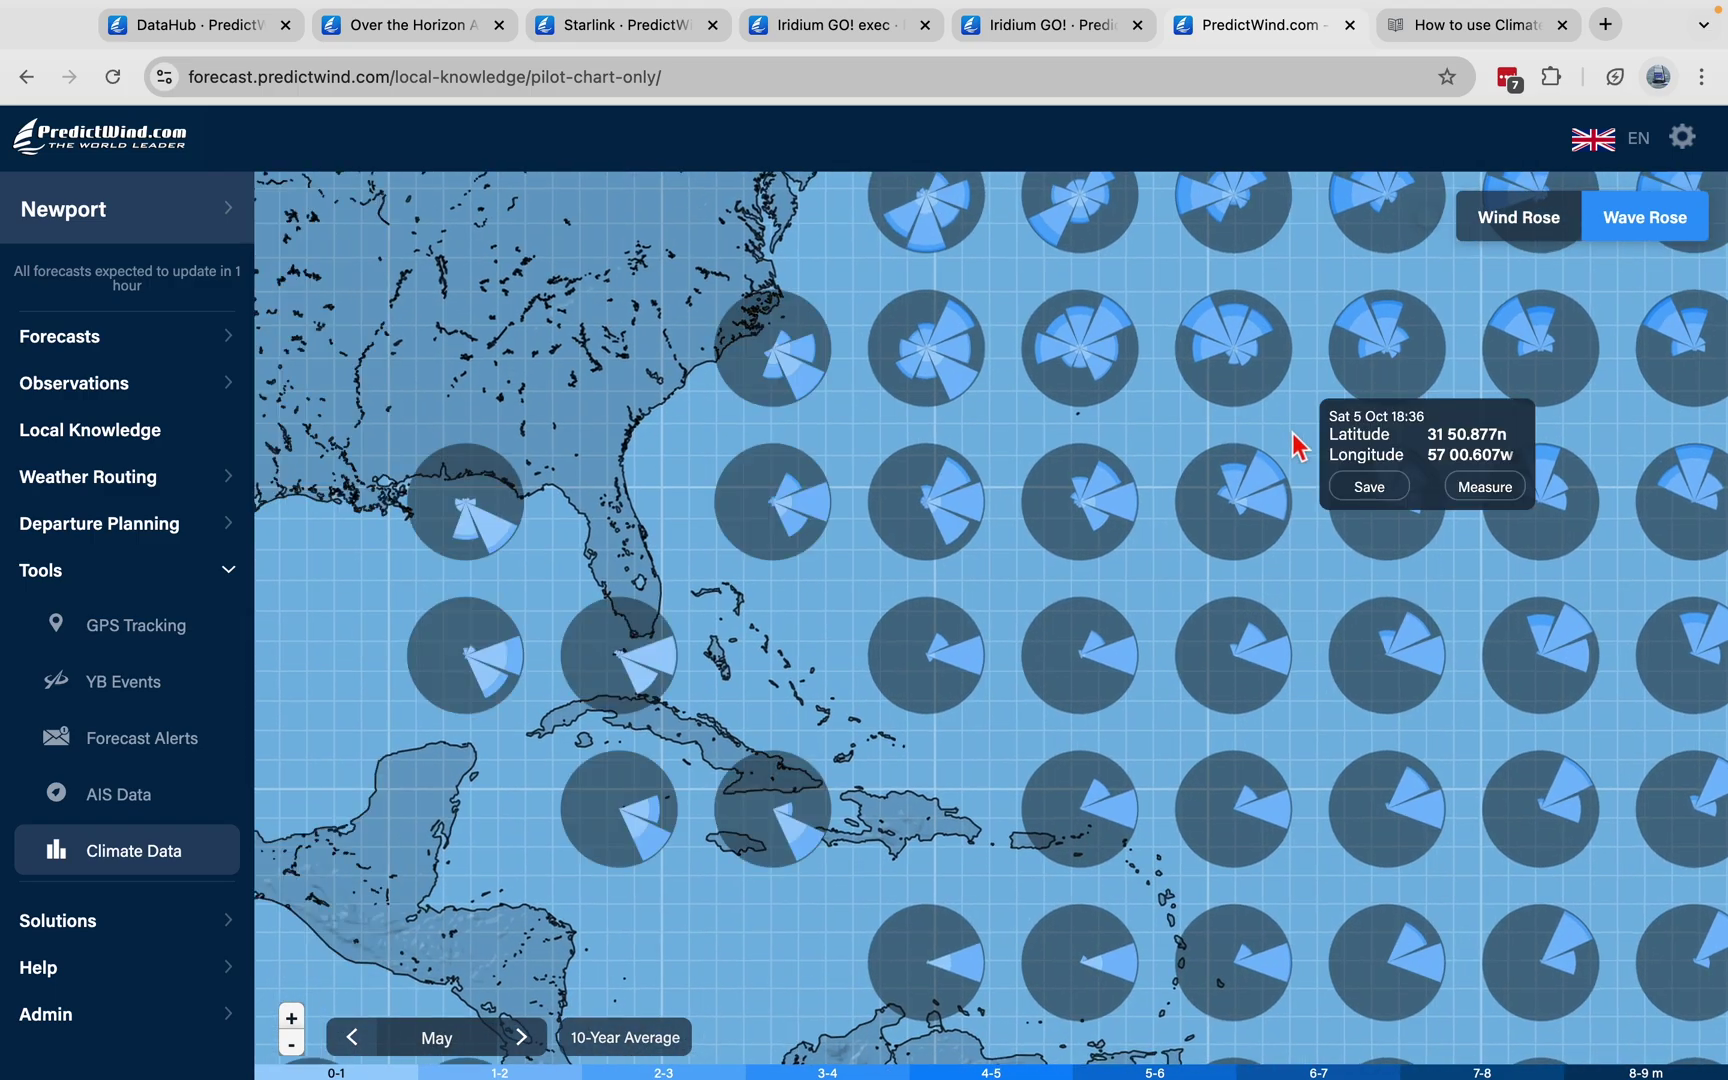
Open the May wave rose at 34 15.000n 70 15.000w off the US East Coast and inspect its north-east sector's wave height probabilities.
left_click_drag(856, 494, 1075, 727)
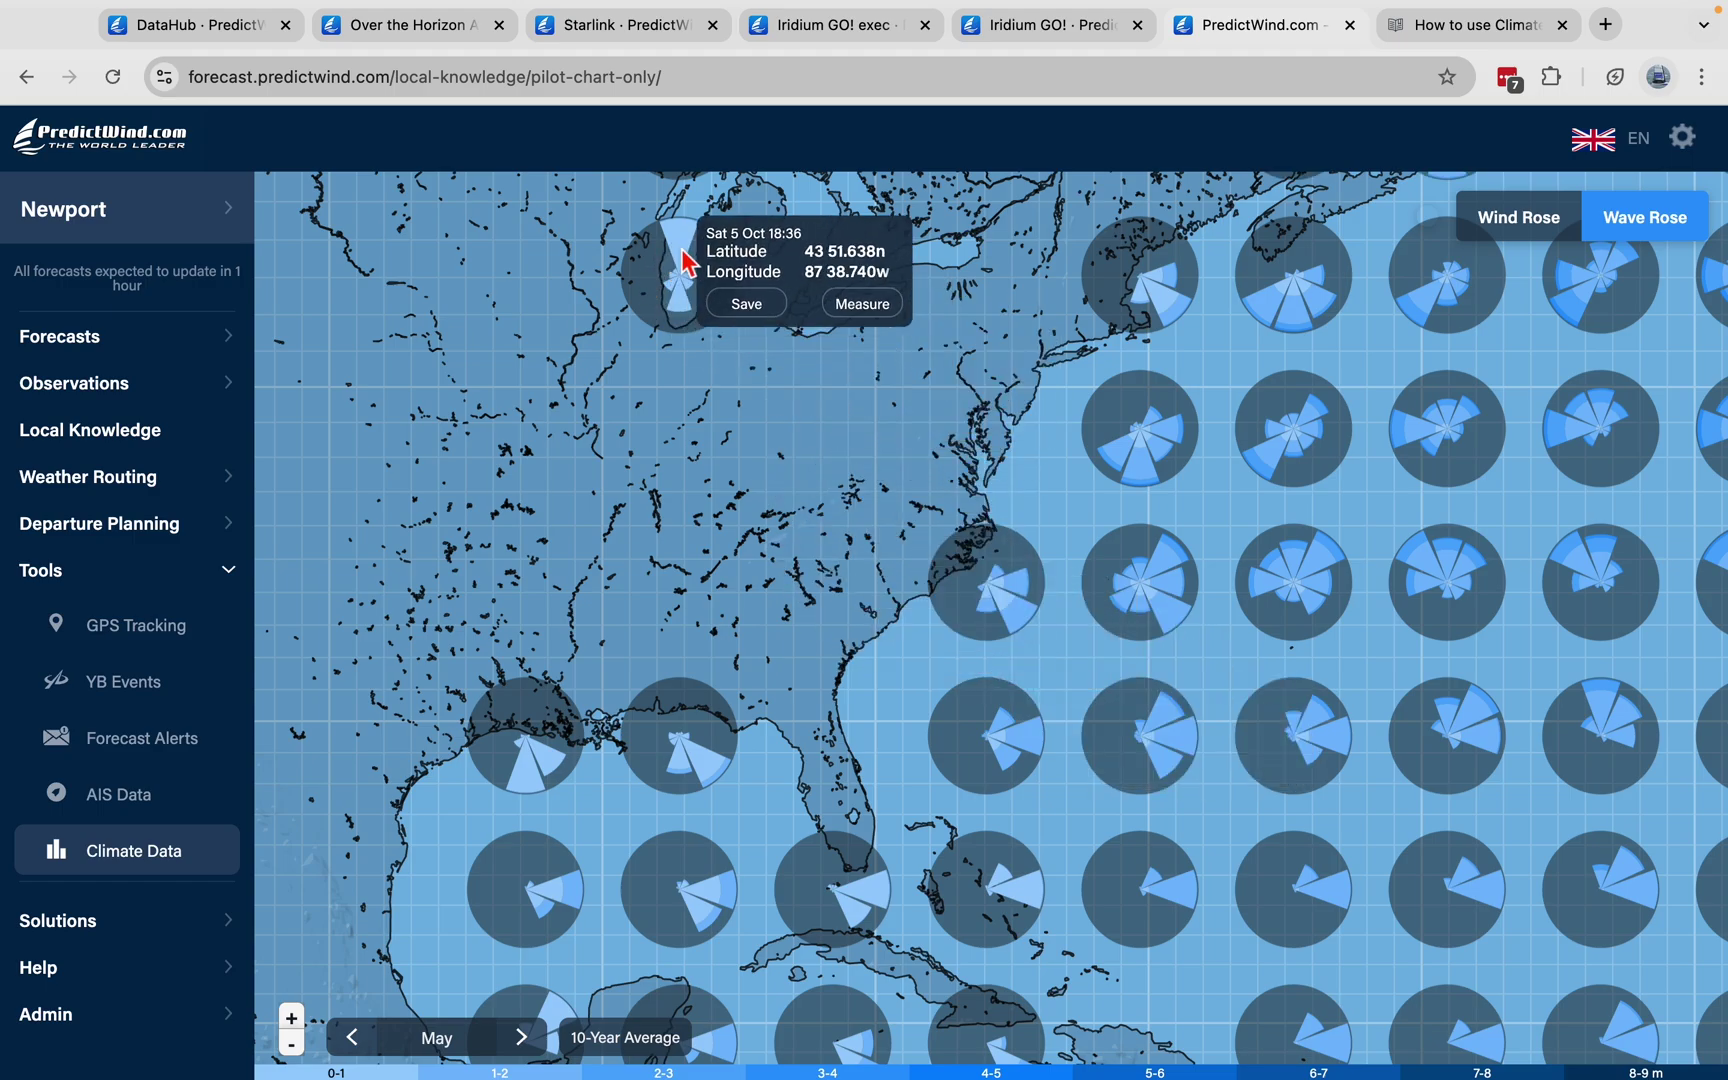
left_click(1149, 593)
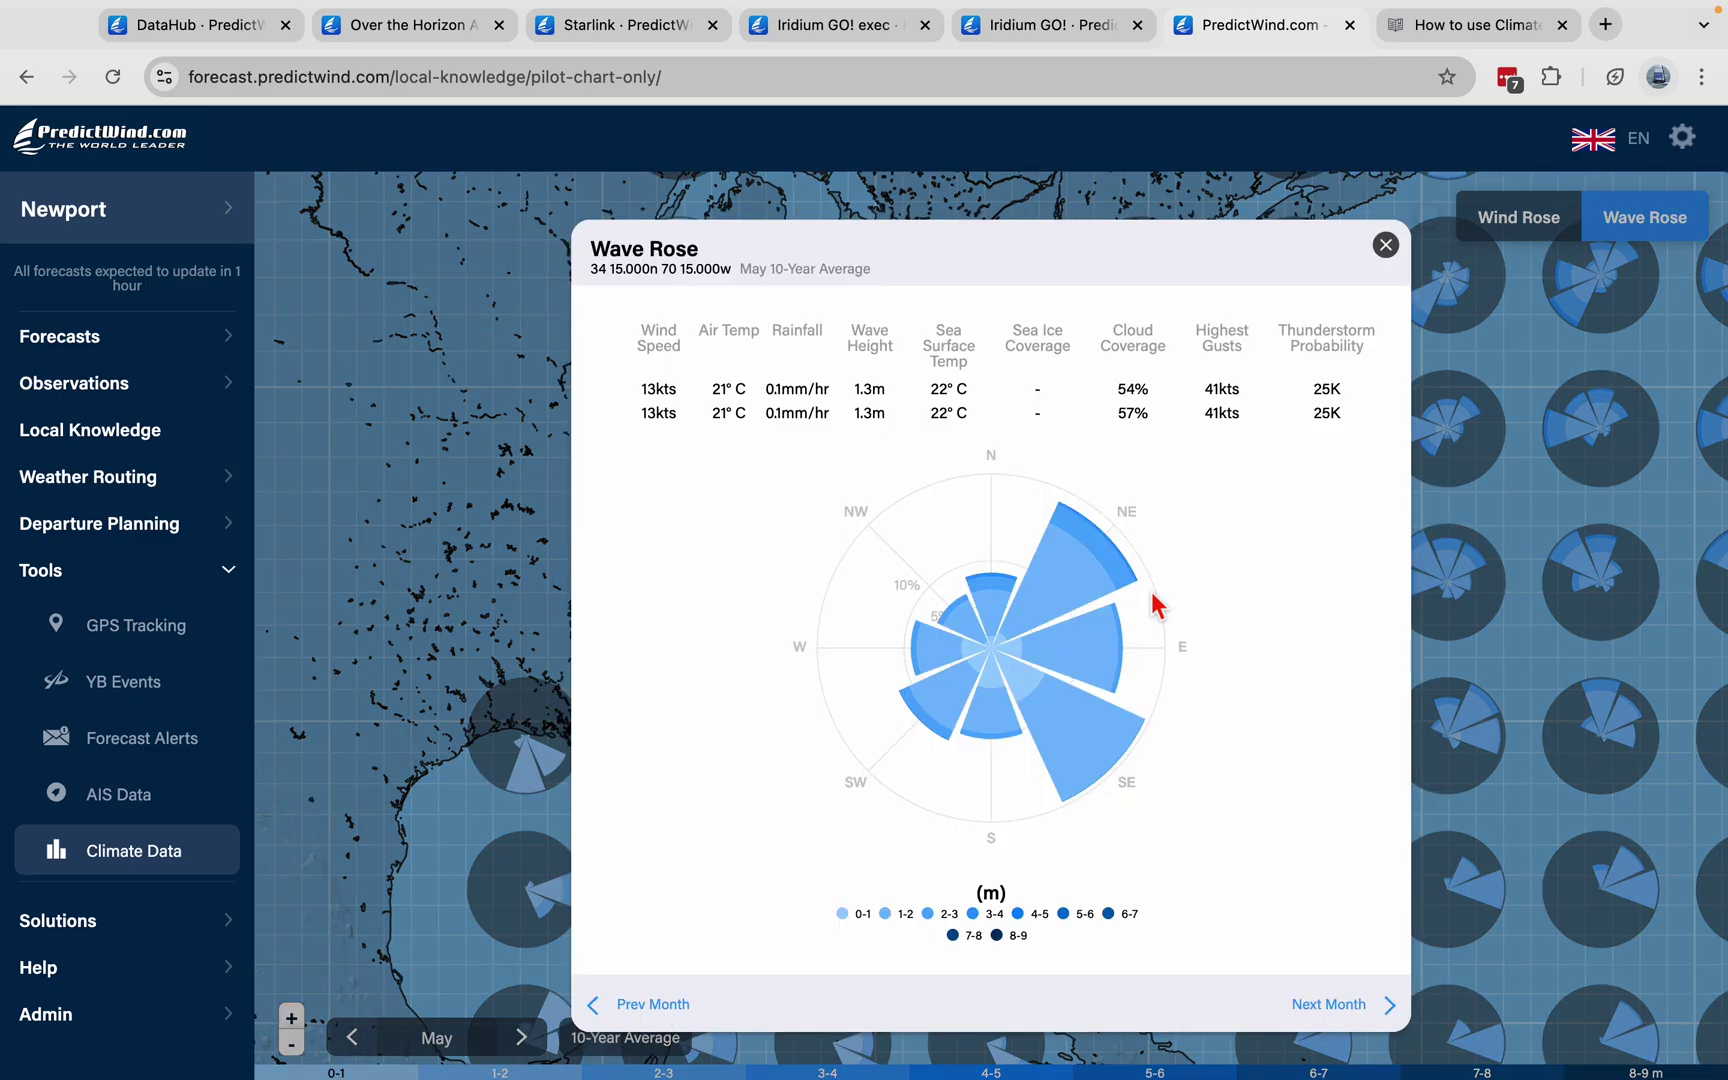
mouse_move(1082, 557)
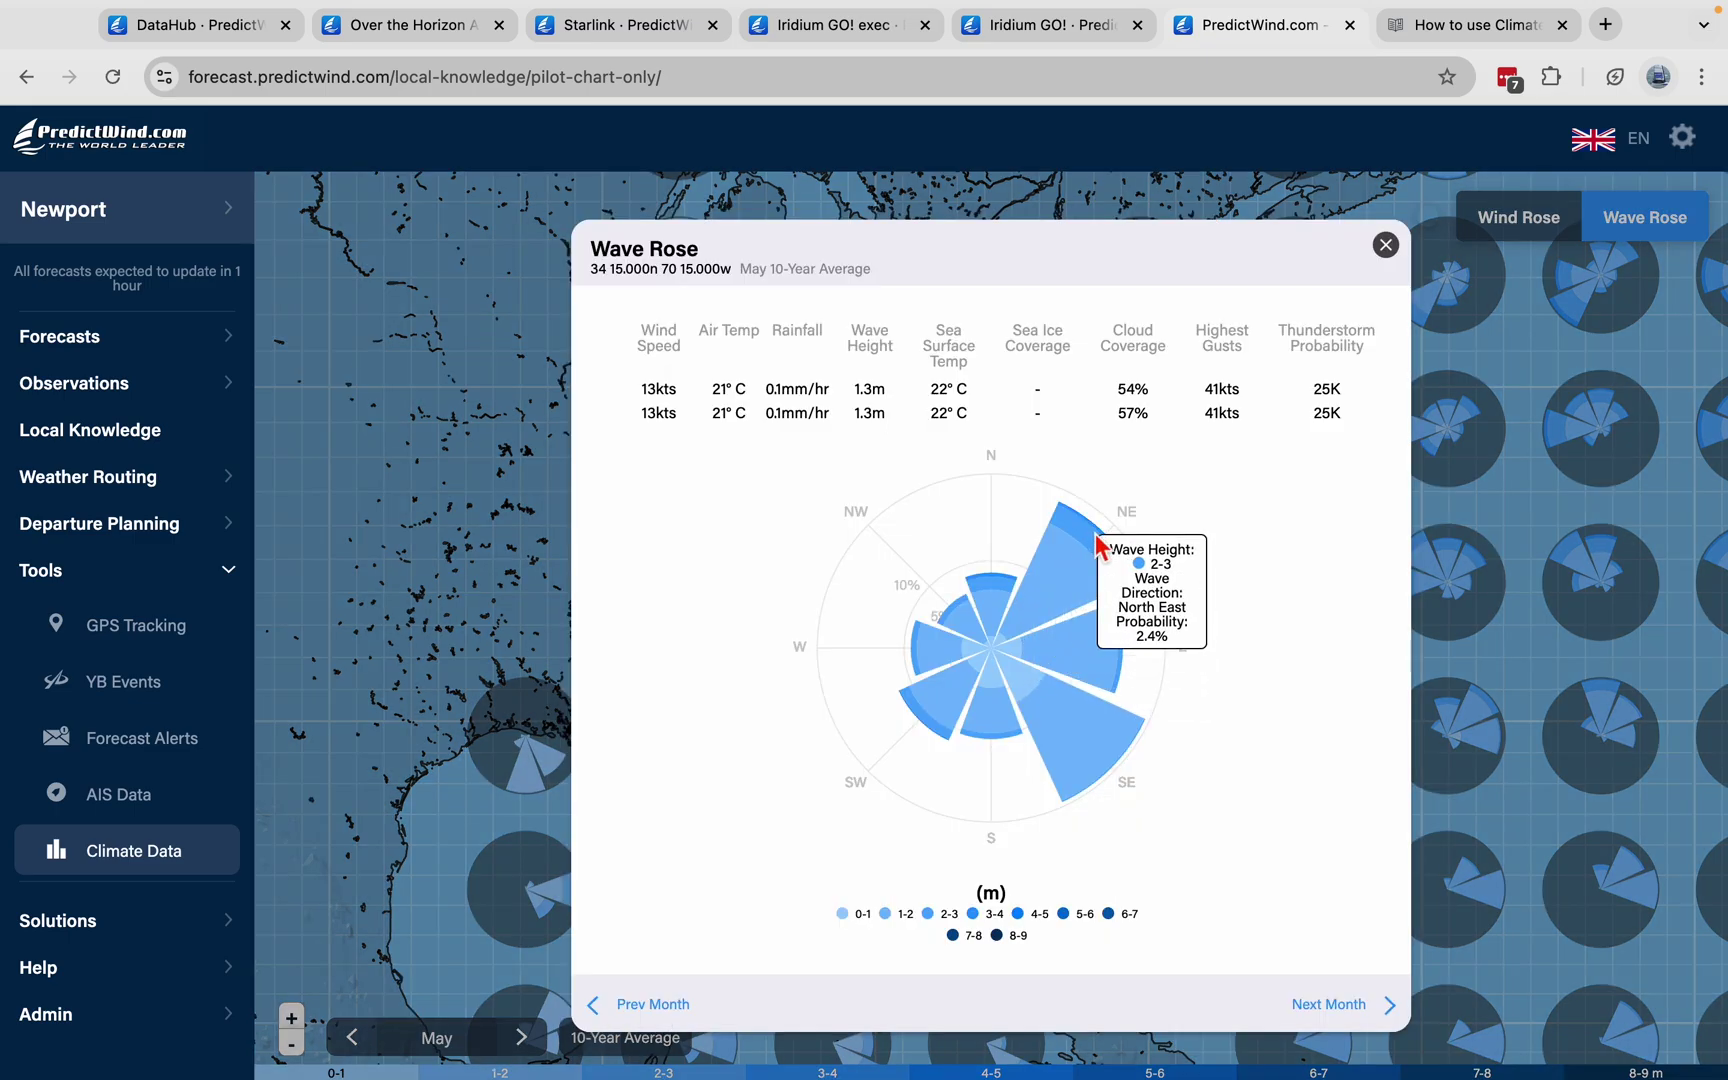
mouse_move(1057, 598)
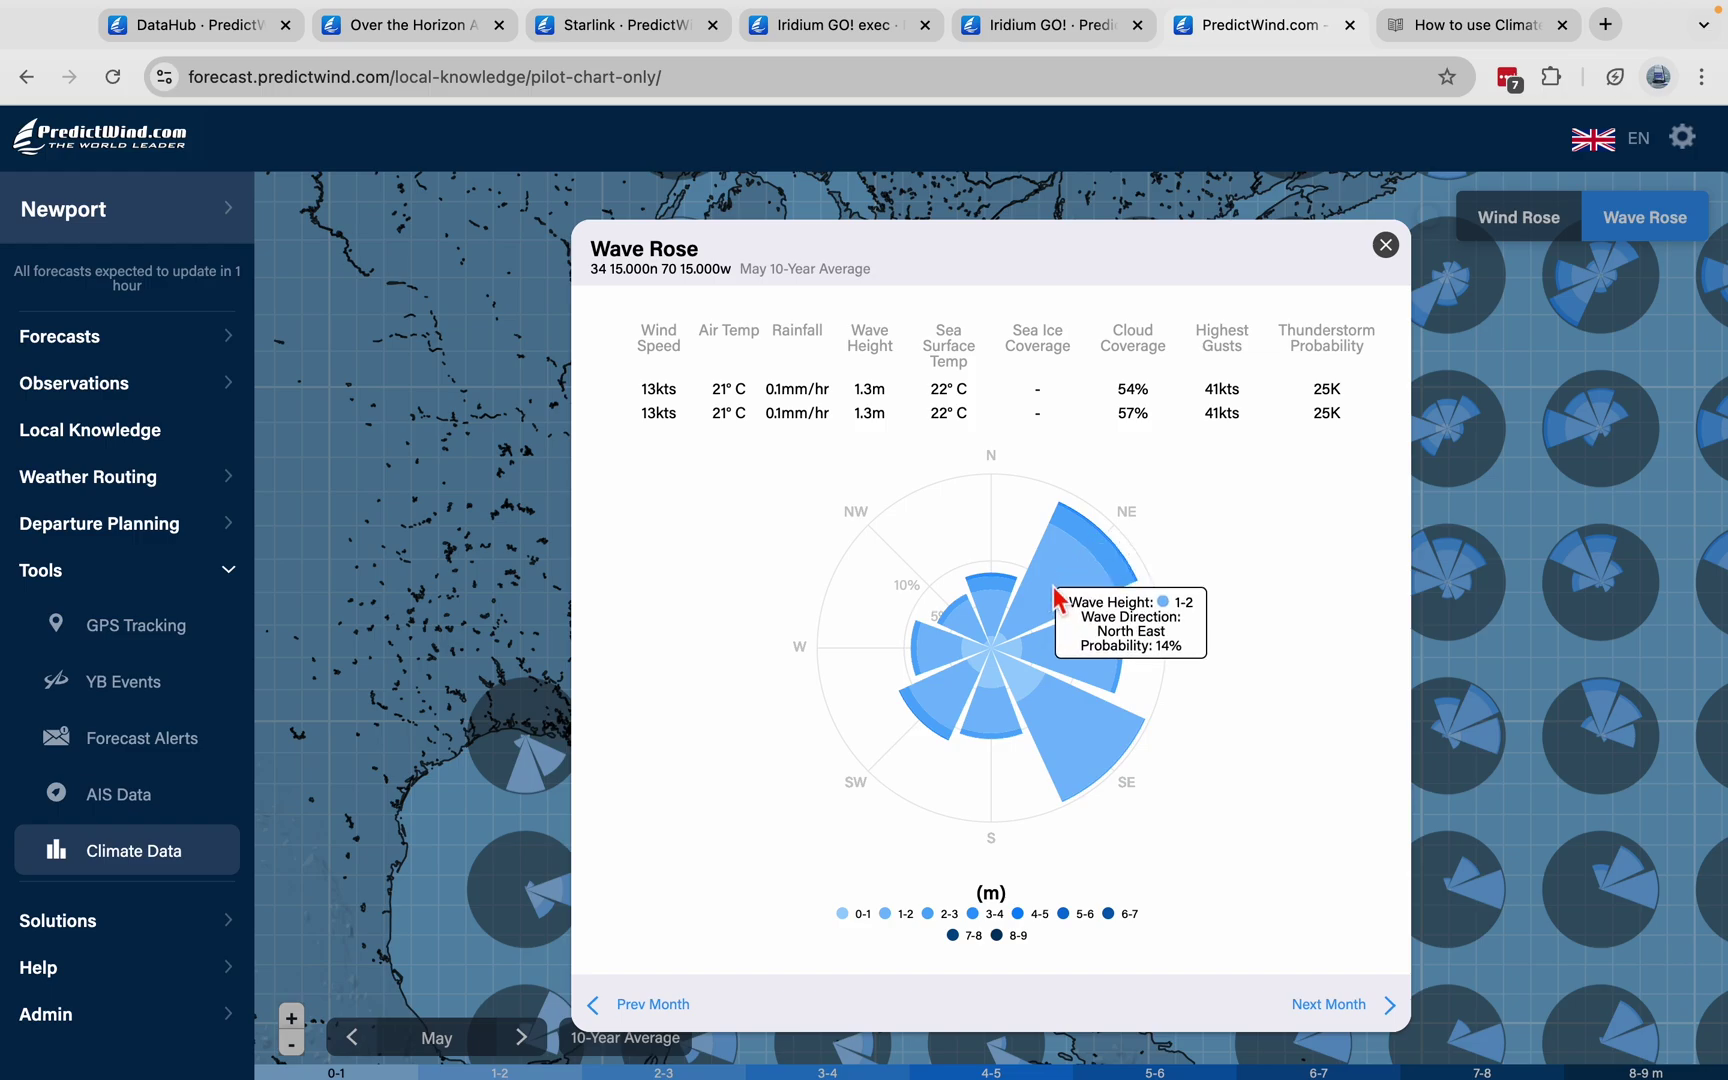
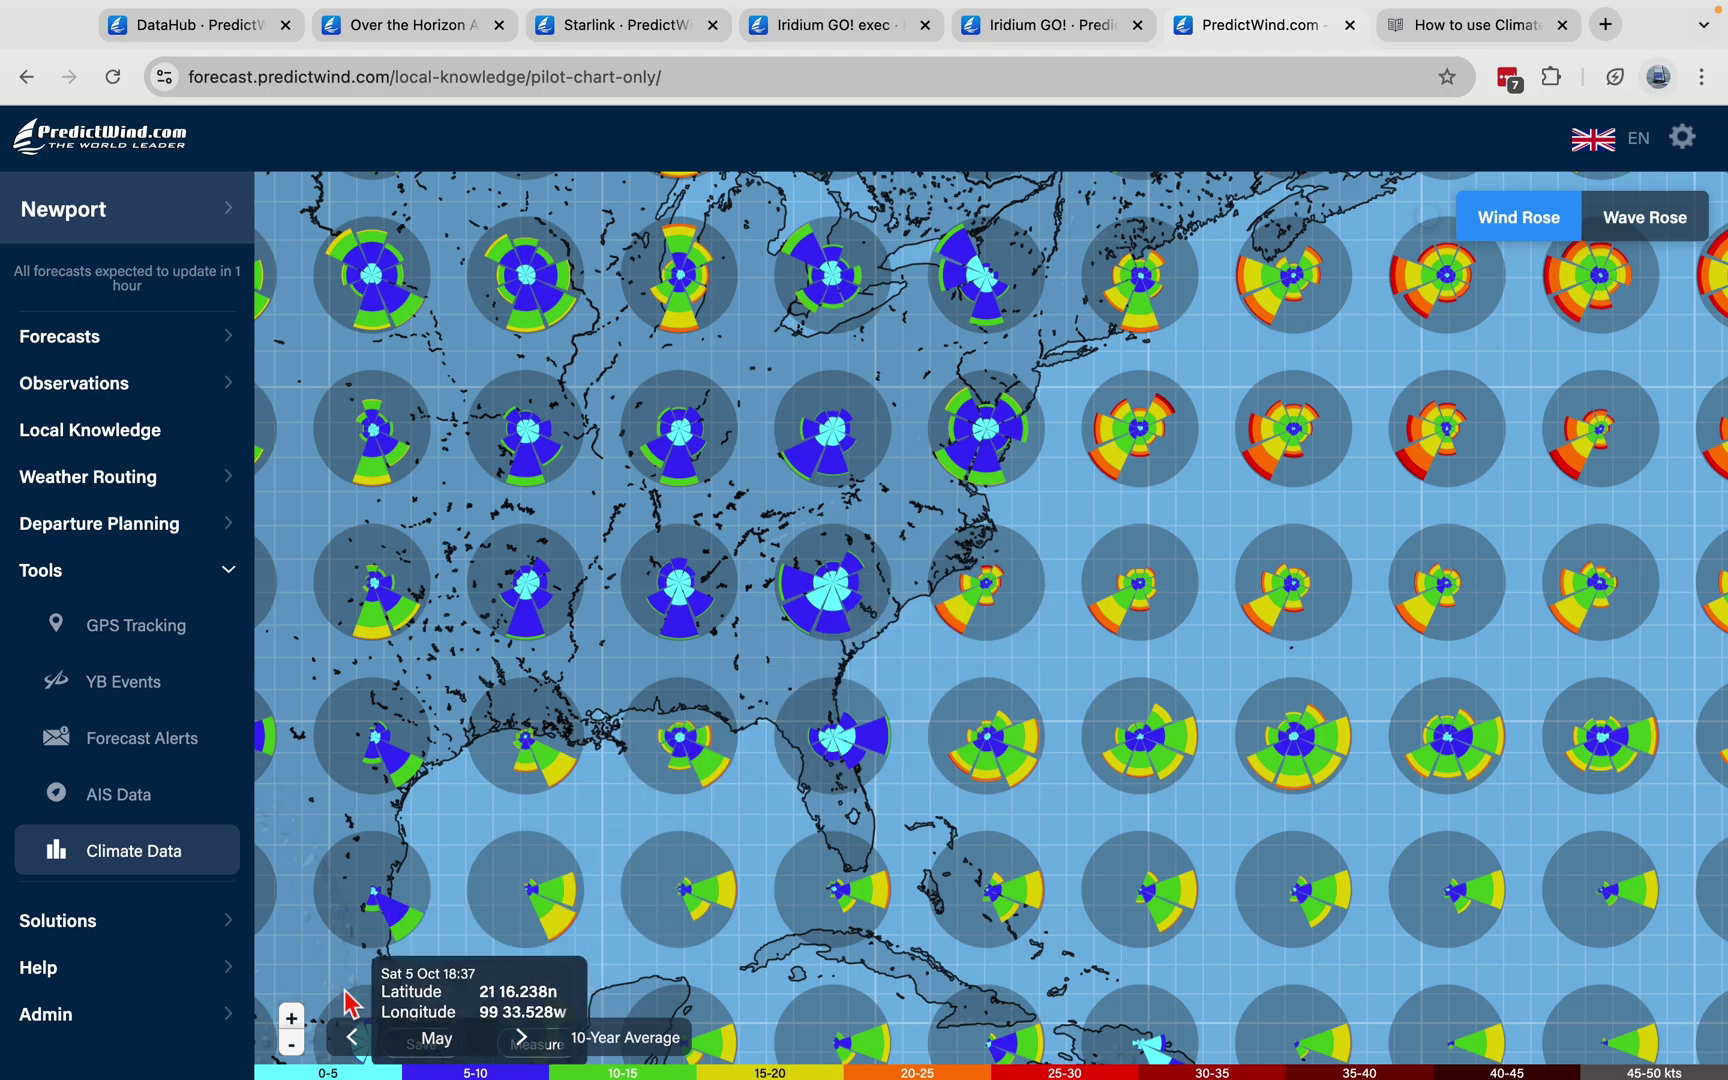
Switch the climate map to the saved location Sorrento and step its wind roses back from May to January.
left_click(190, 215)
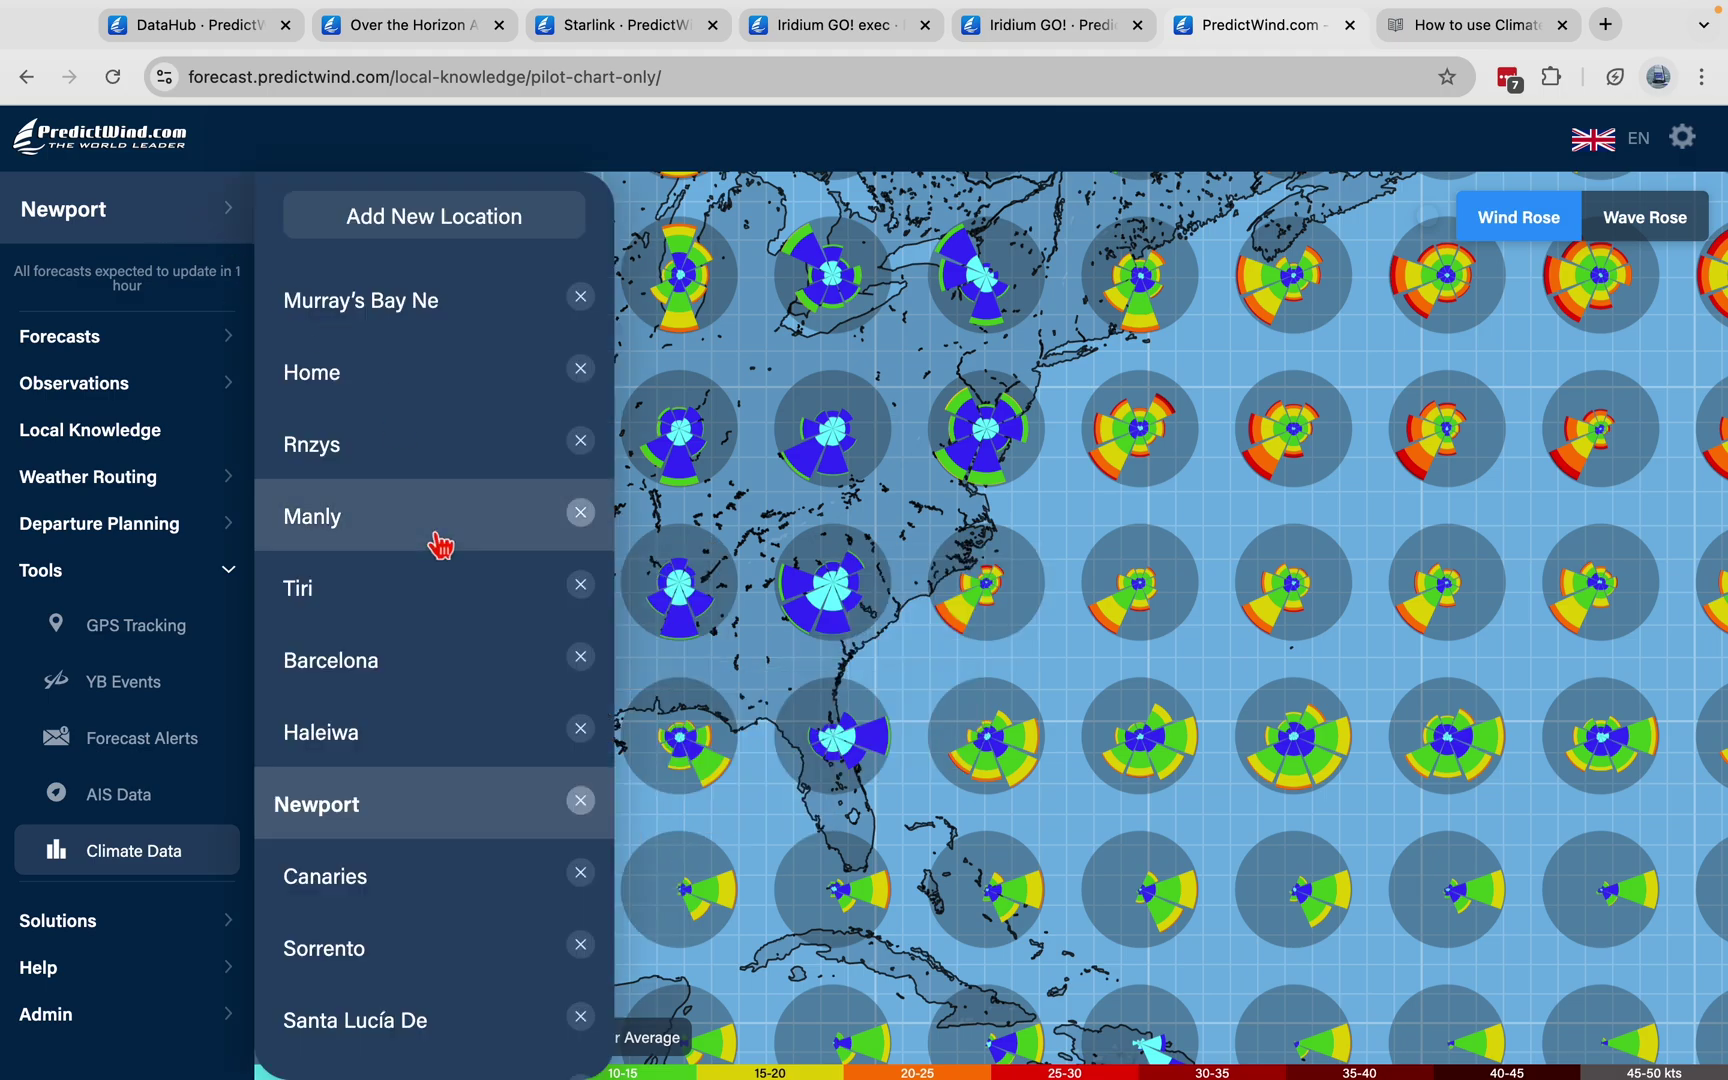
left_click(359, 962)
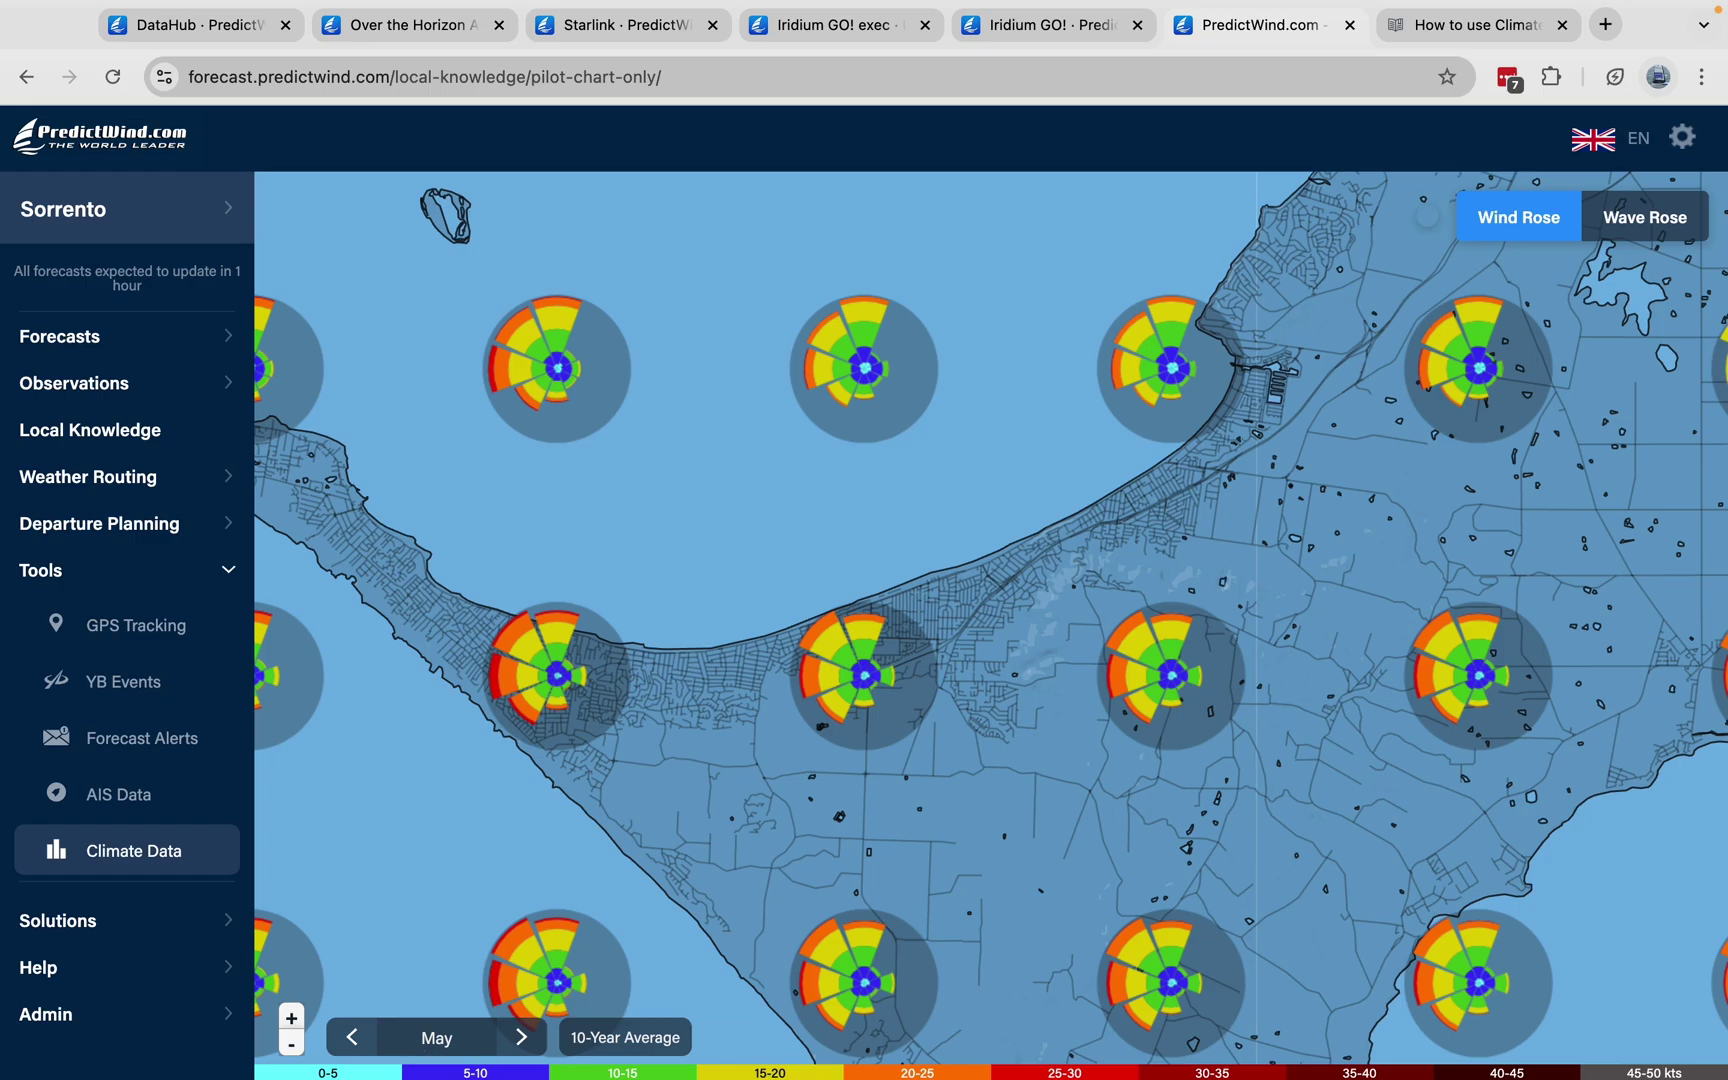
left_click(372, 1045)
left_click(375, 1048)
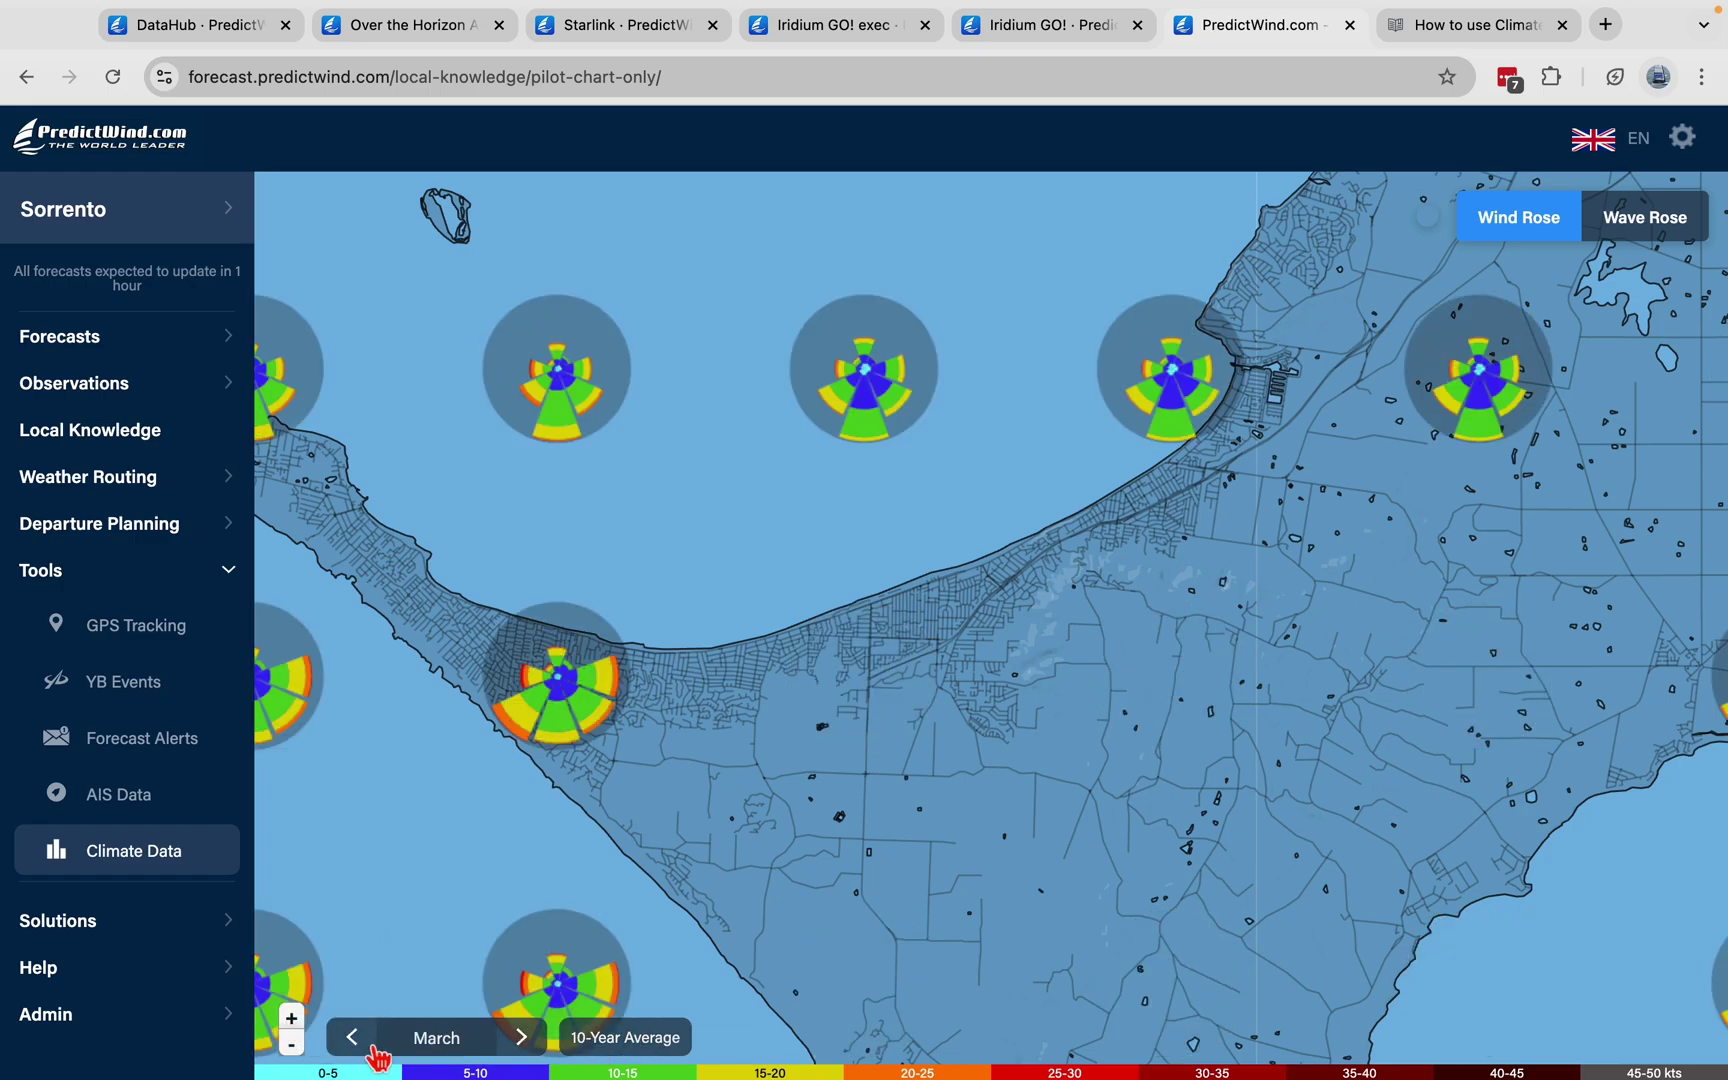
left_click(372, 1045)
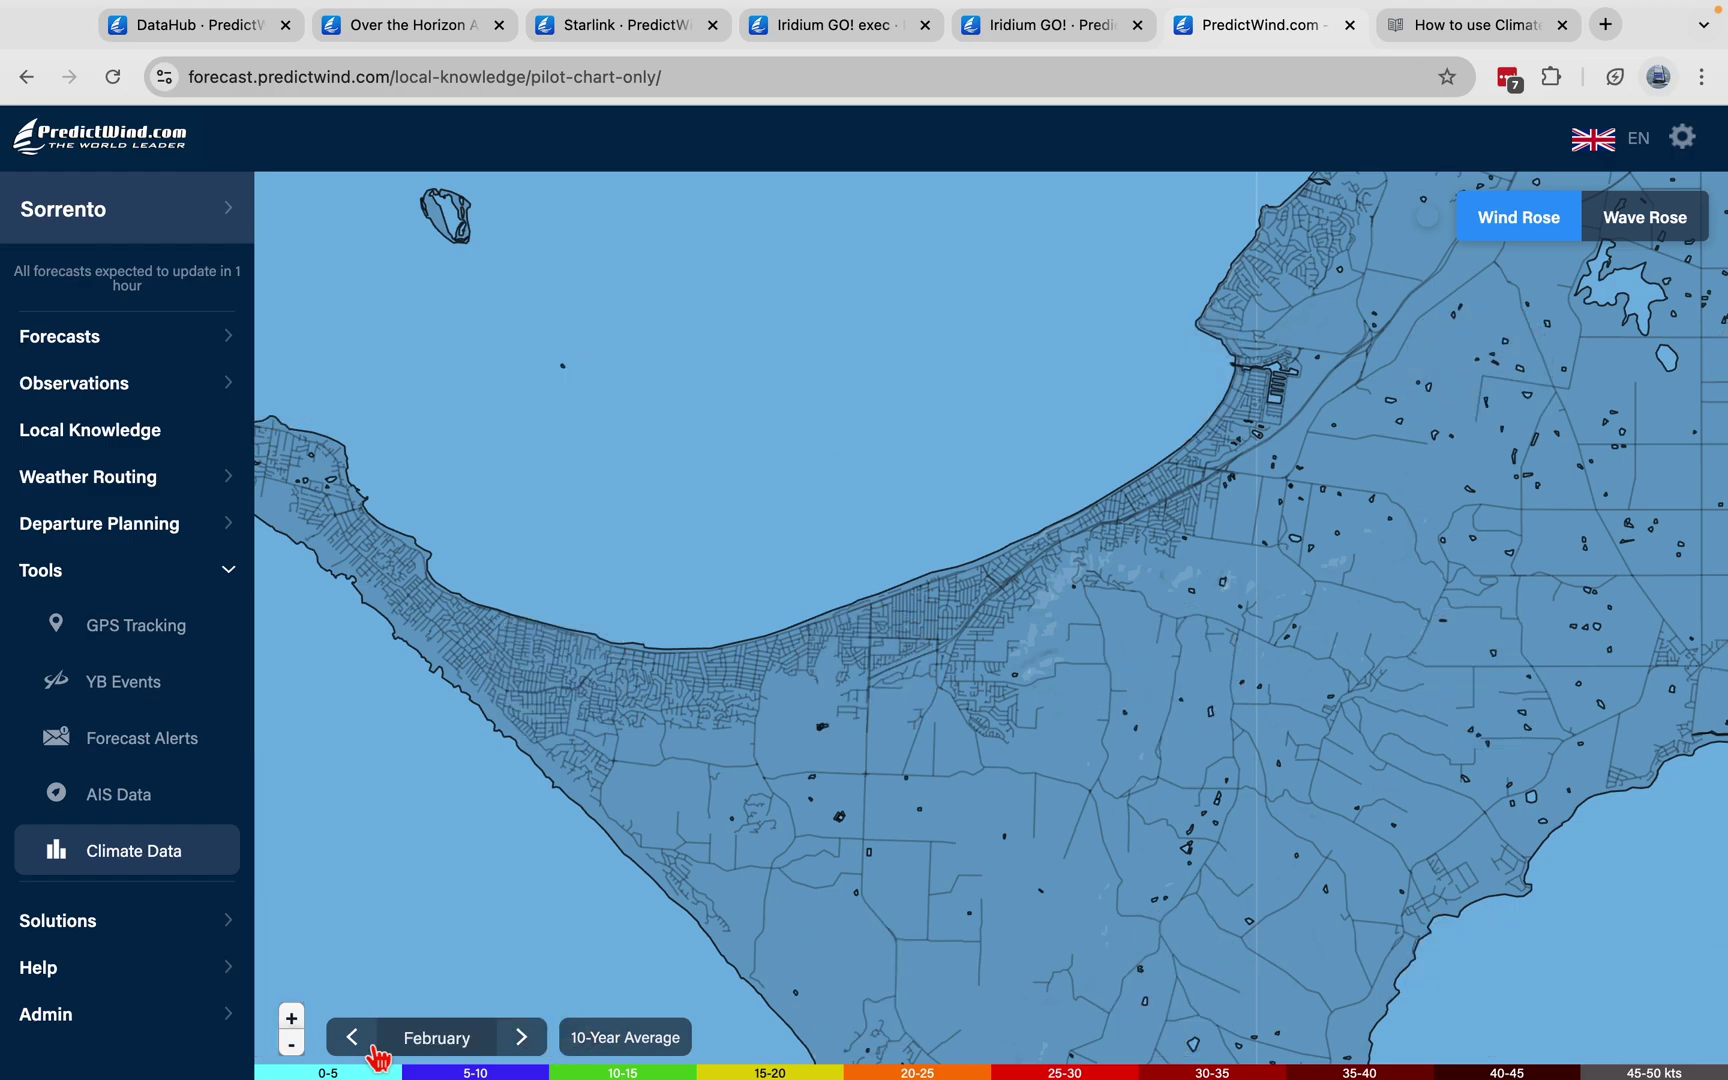
left_click(372, 1045)
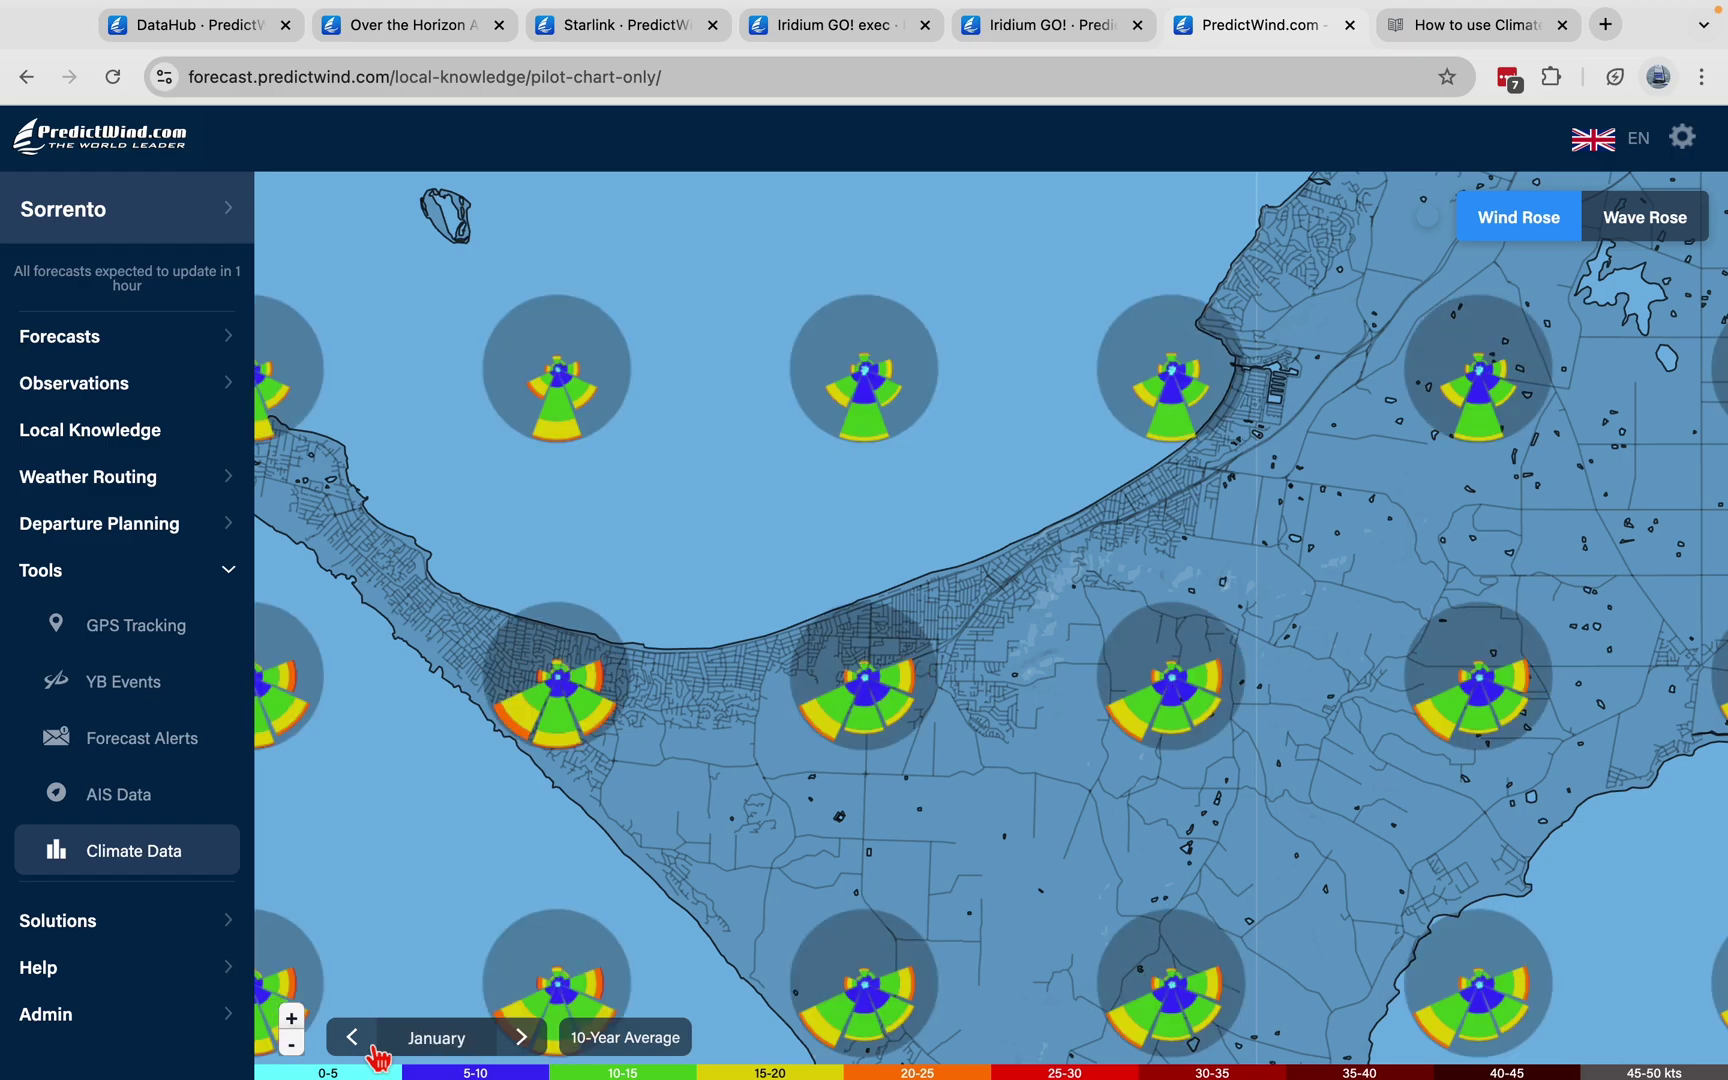